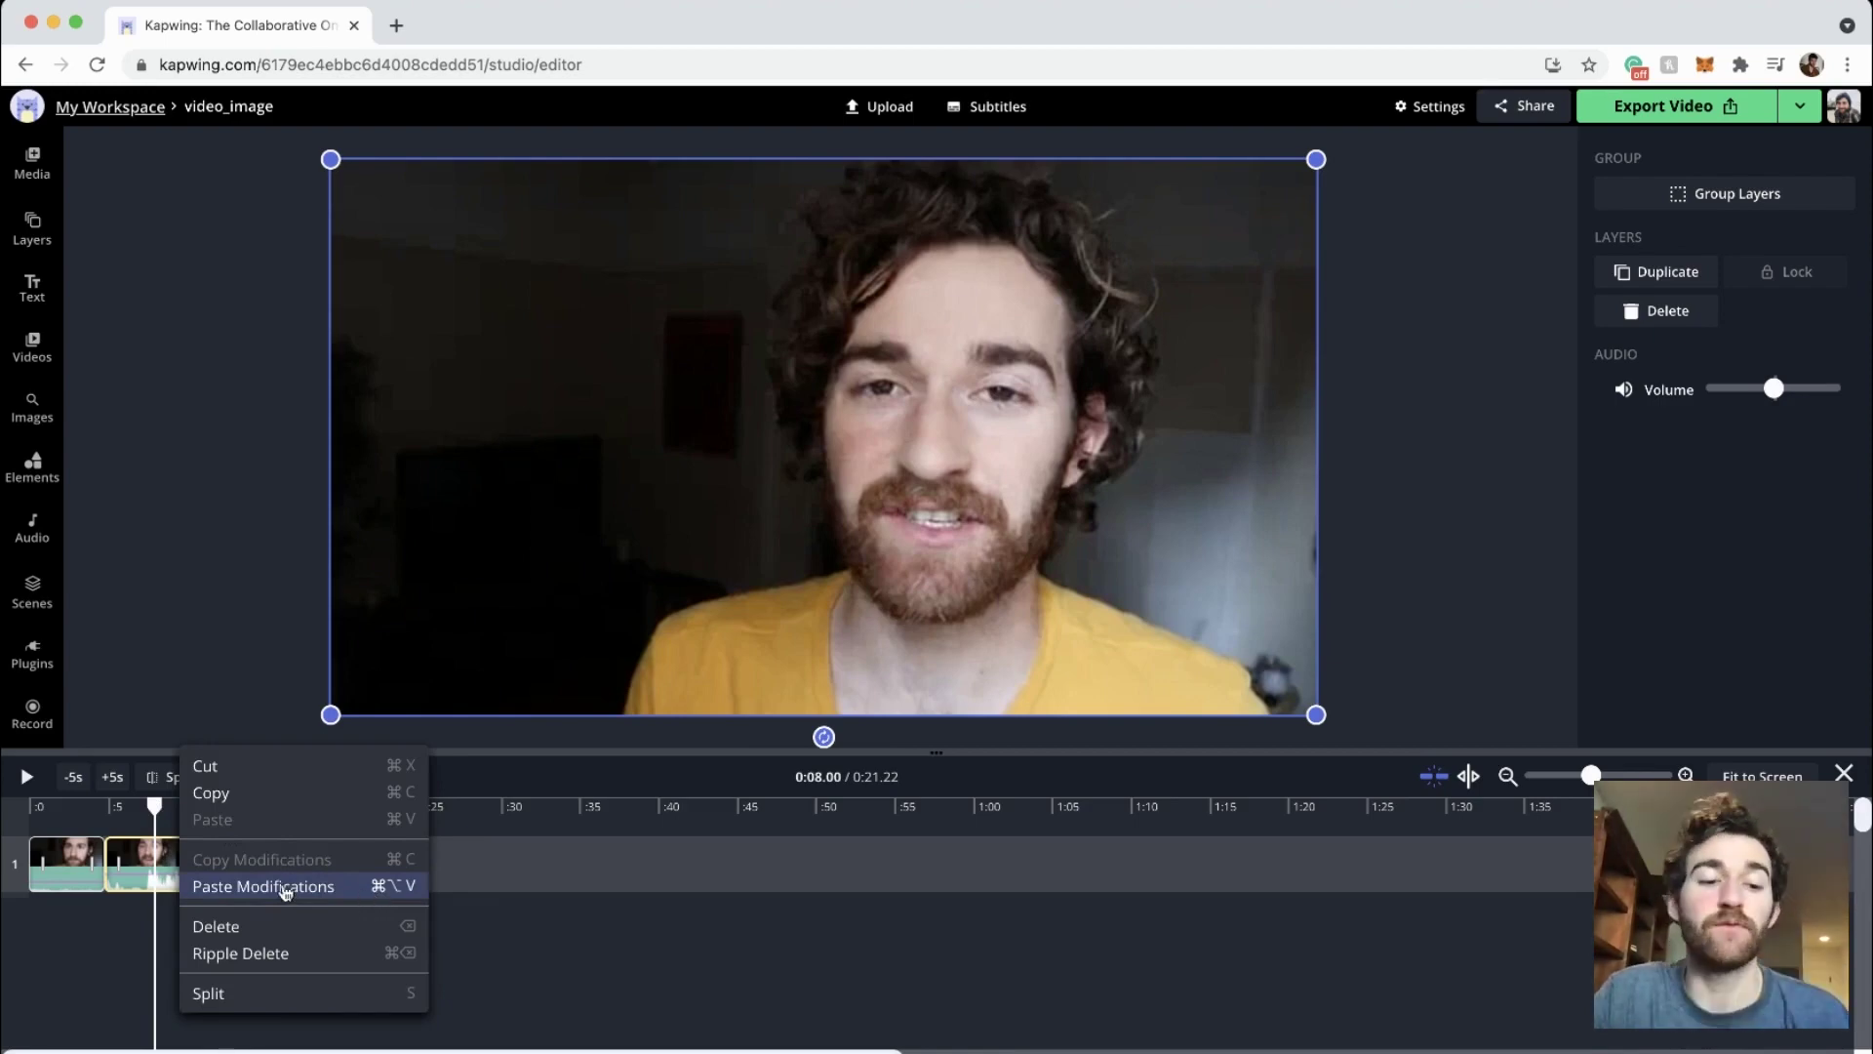
Paste the copied modifications onto the next clip and move the playhead back to 0:02.83
{"action": "left_click", "coordinate": [284, 885]}
{"action": "left_click_drag", "start_coordinate": [154, 806], "coordinate": [108, 808]}
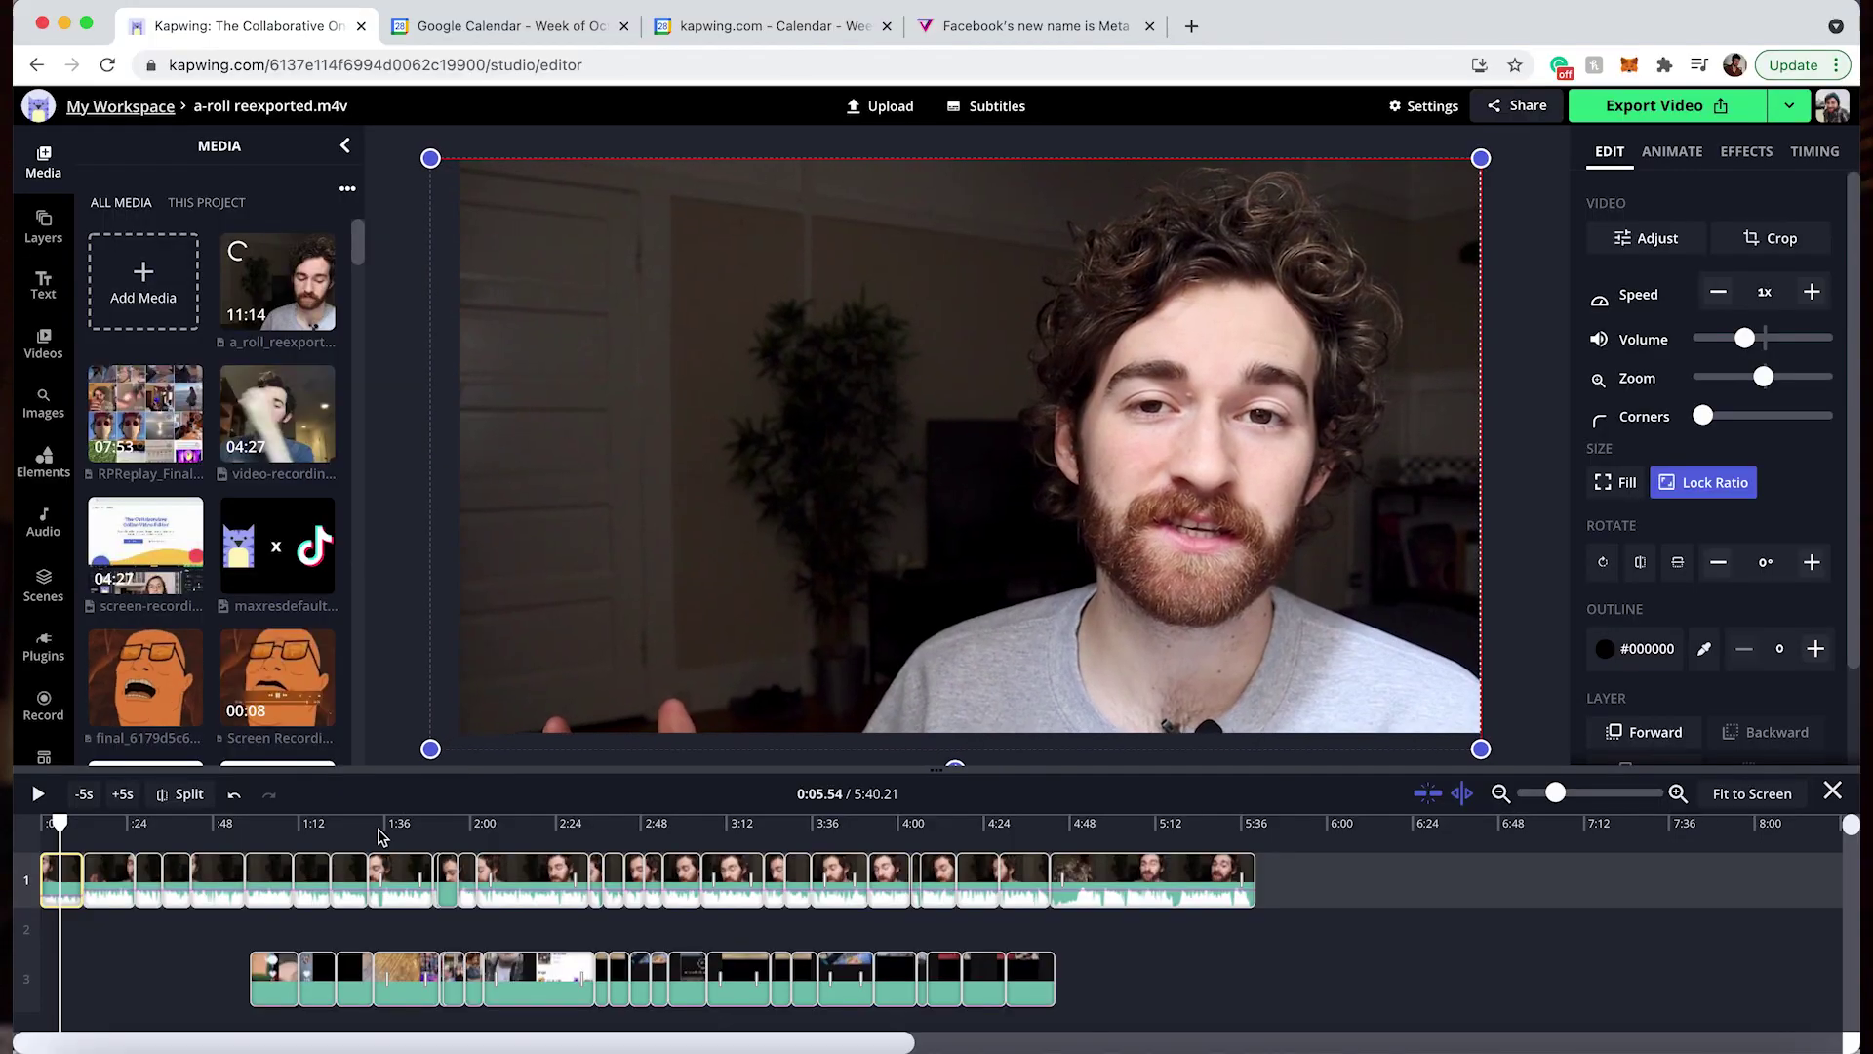
{"action": "left_click", "coordinate": [302, 922]}
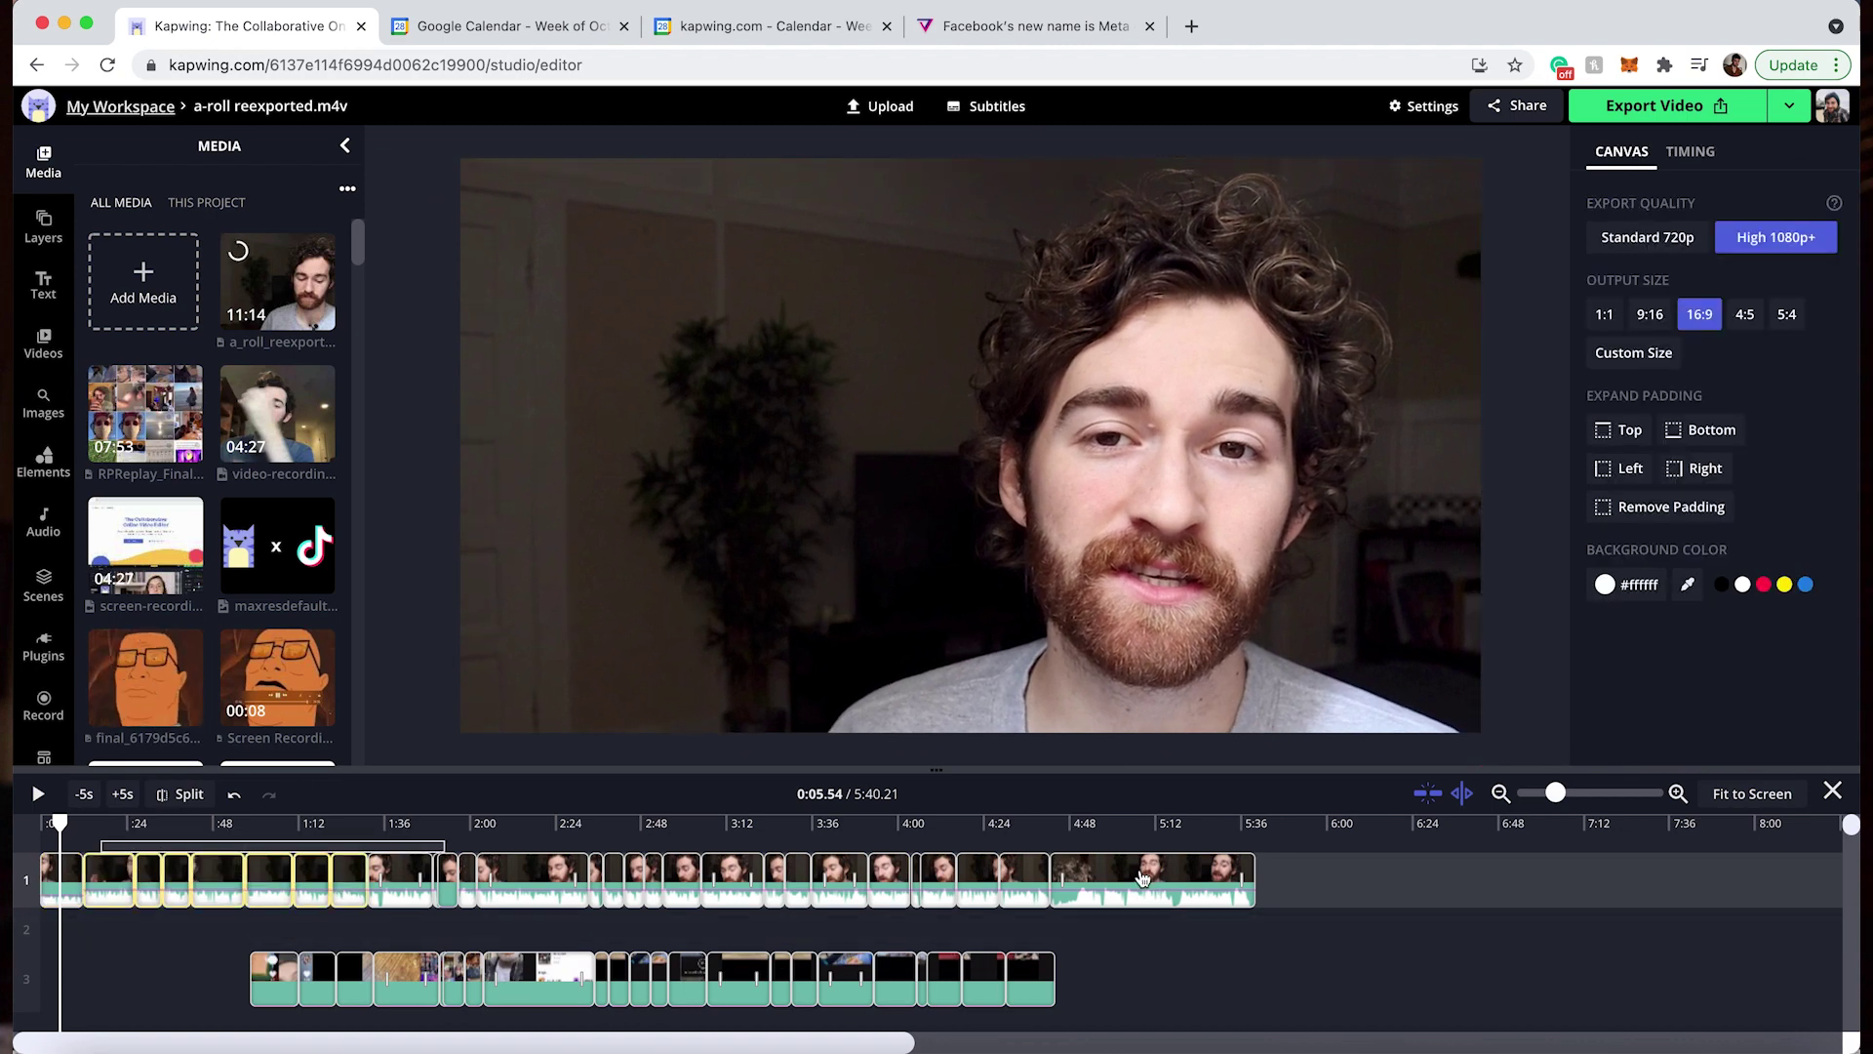
Select all track 1 clips and paste the copied modifications onto them, then preview further along
{"action": "left_click", "coordinate": [1291, 878]}
{"action": "right_click", "coordinate": [1153, 883]}
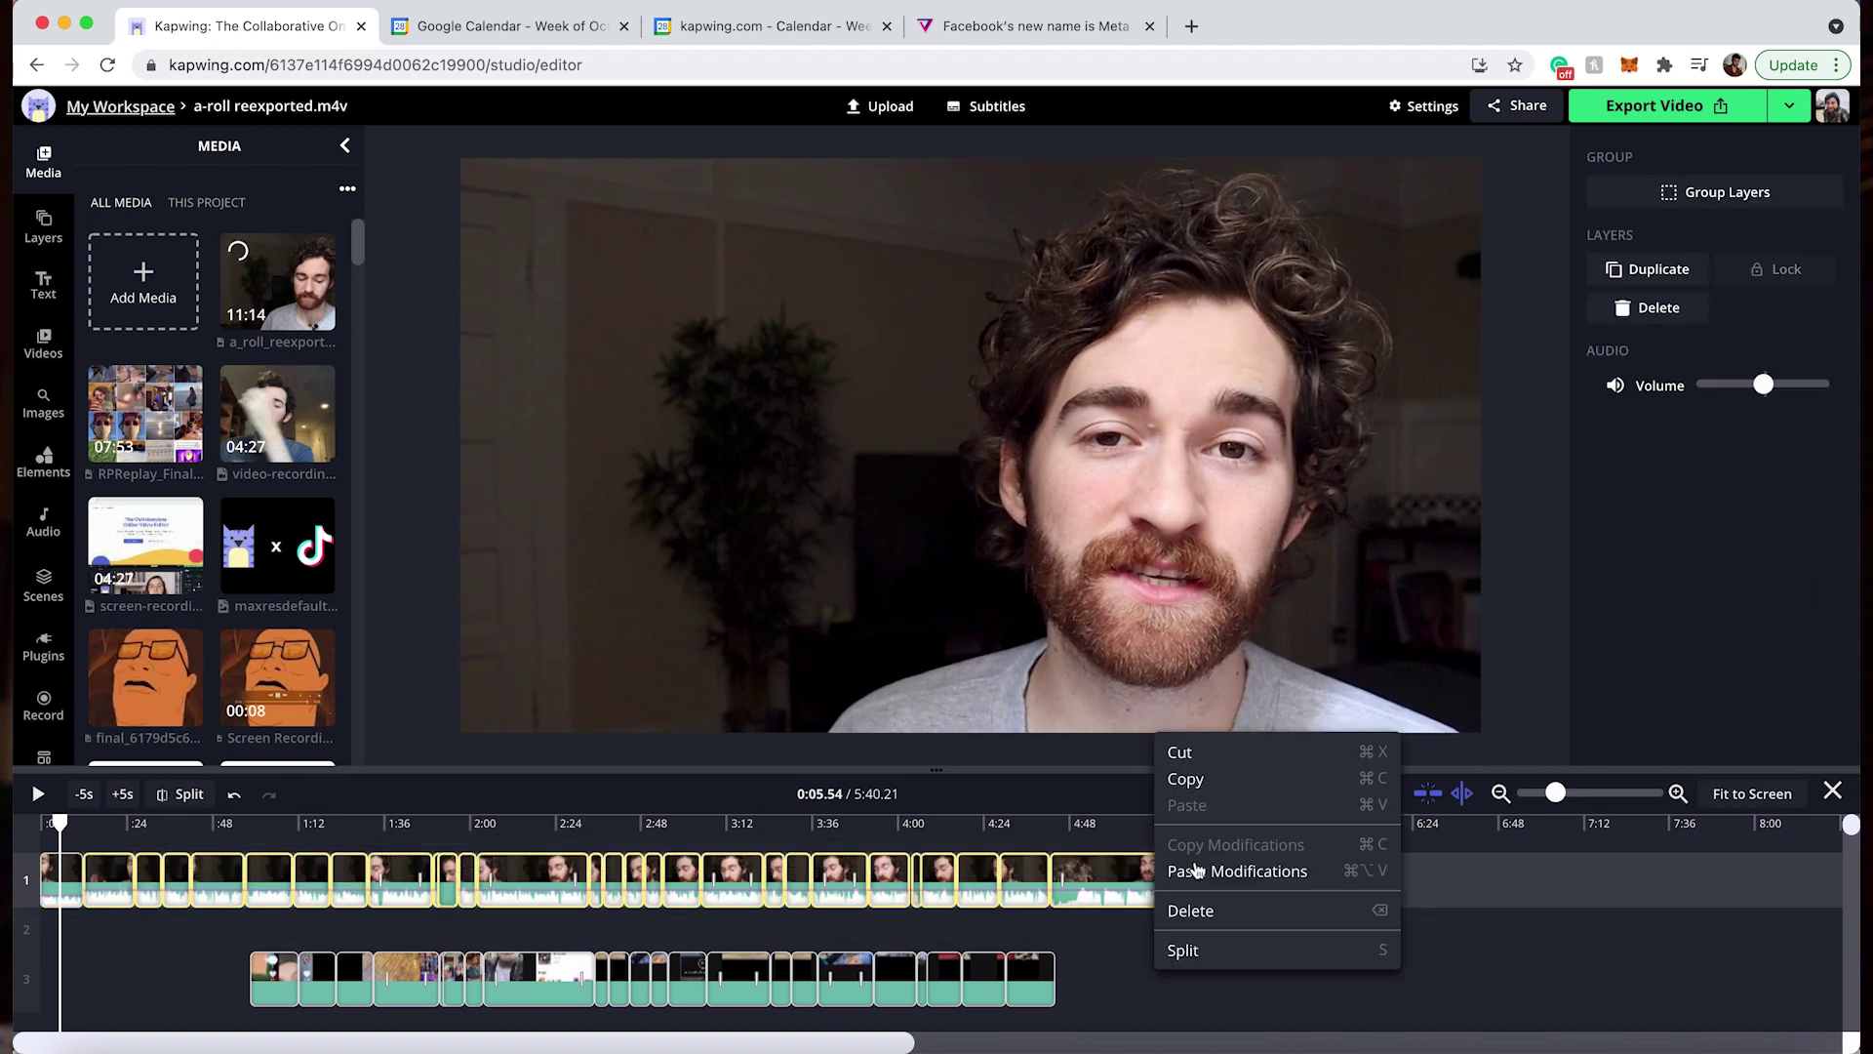
{"action": "left_click", "coordinate": [1195, 869]}
{"action": "left_click", "coordinate": [189, 826]}
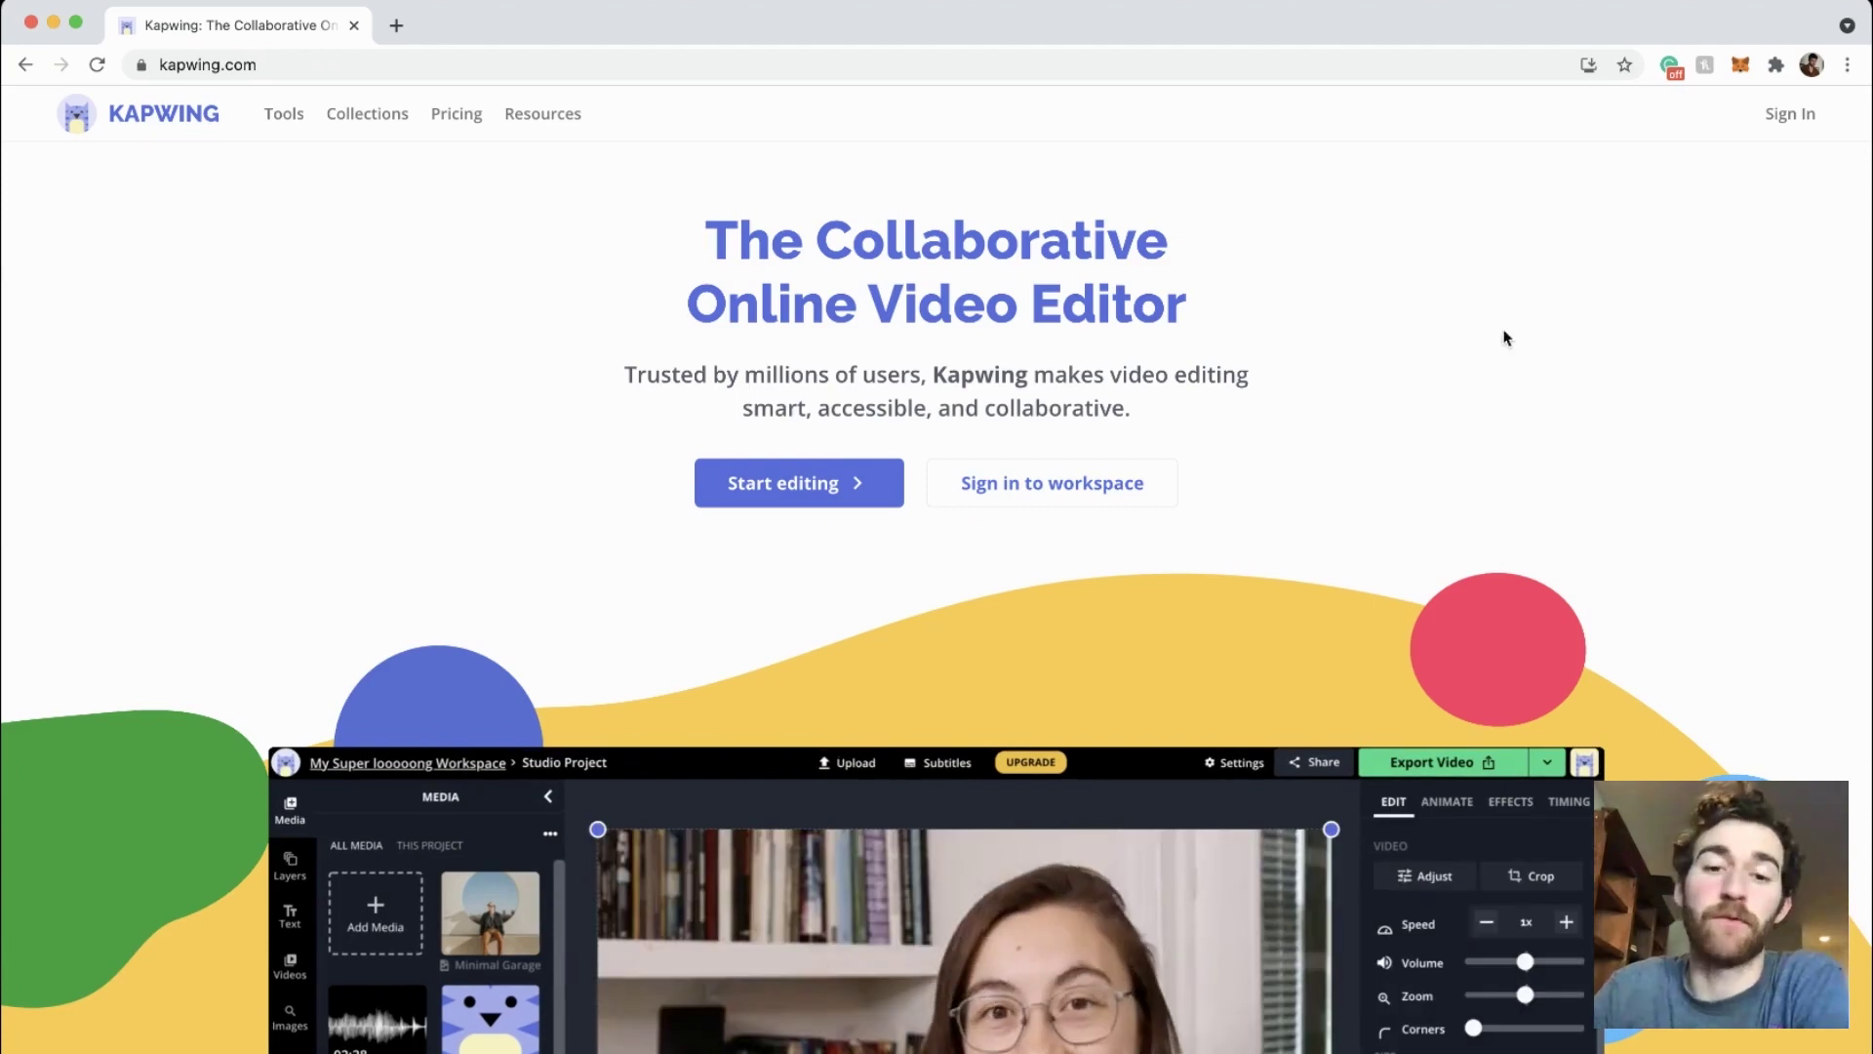
Sign in to Kapwing with a Google account and create a new blank project
{"action": "left_click", "coordinate": [1790, 116]}
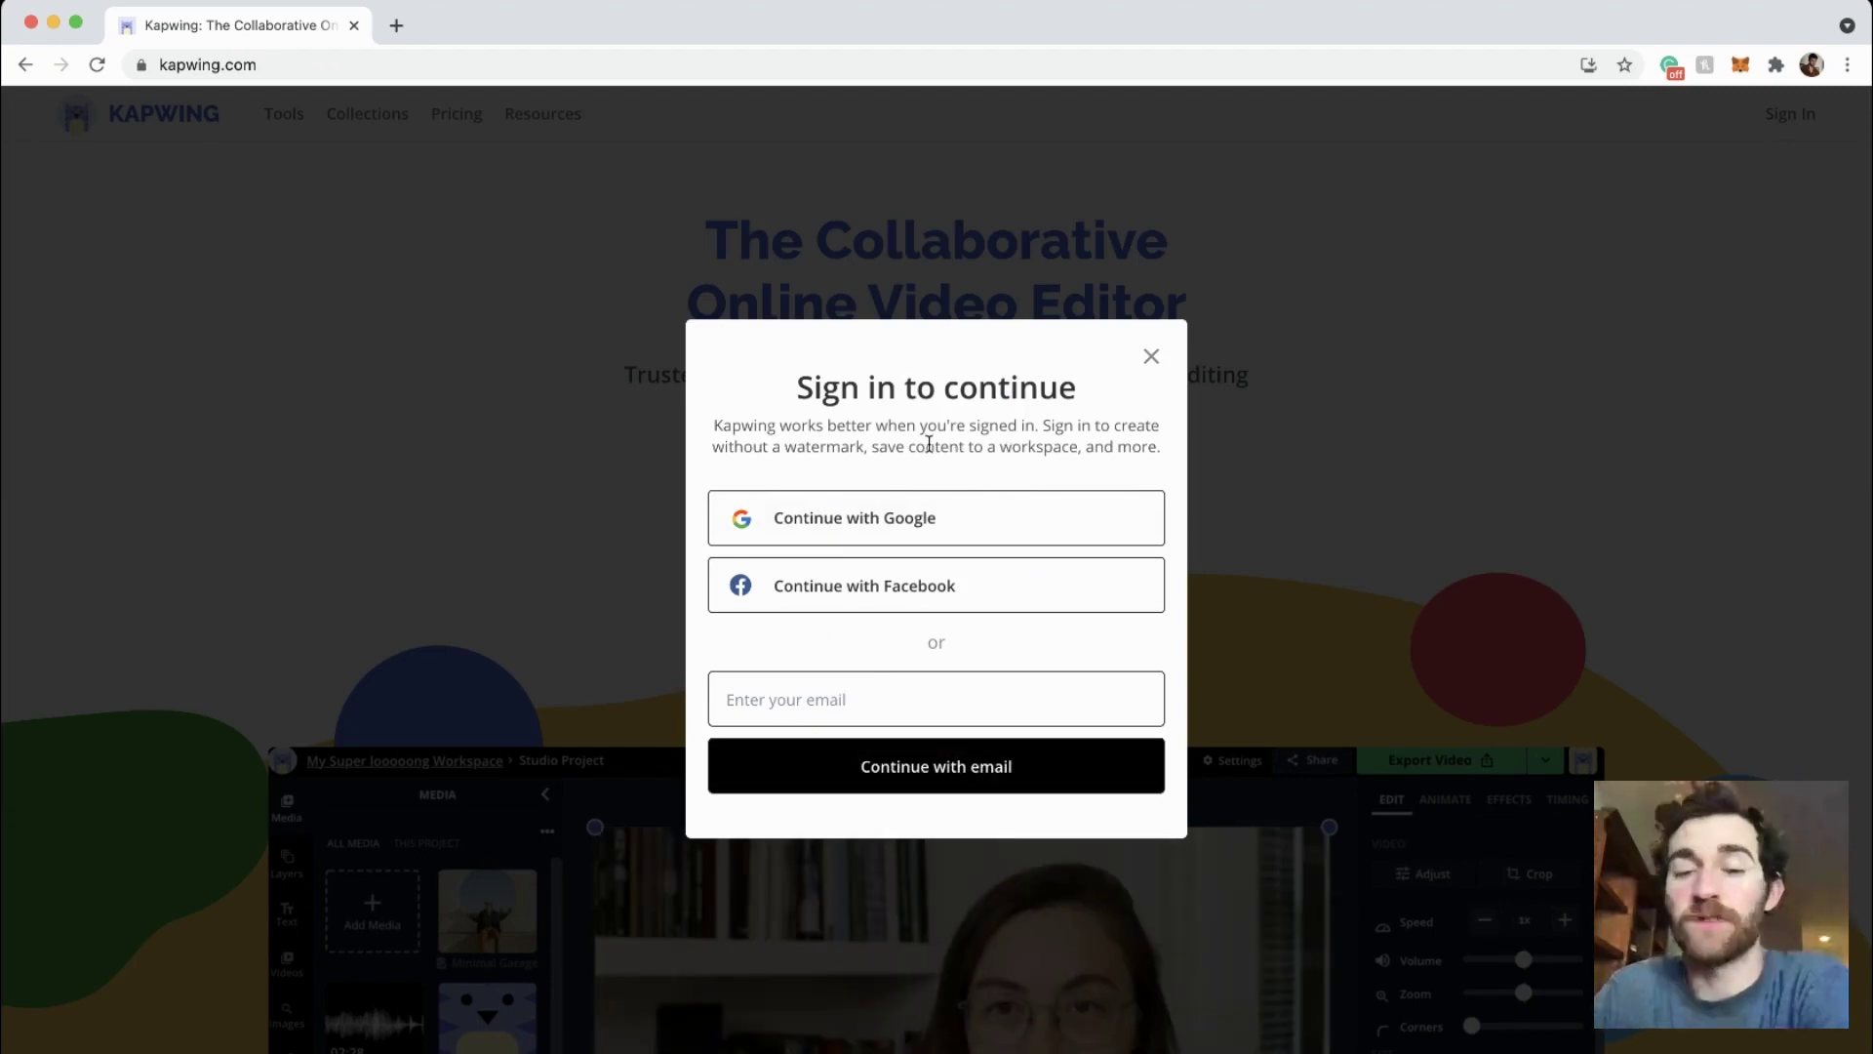
{"action": "left_click", "coordinate": [834, 540]}
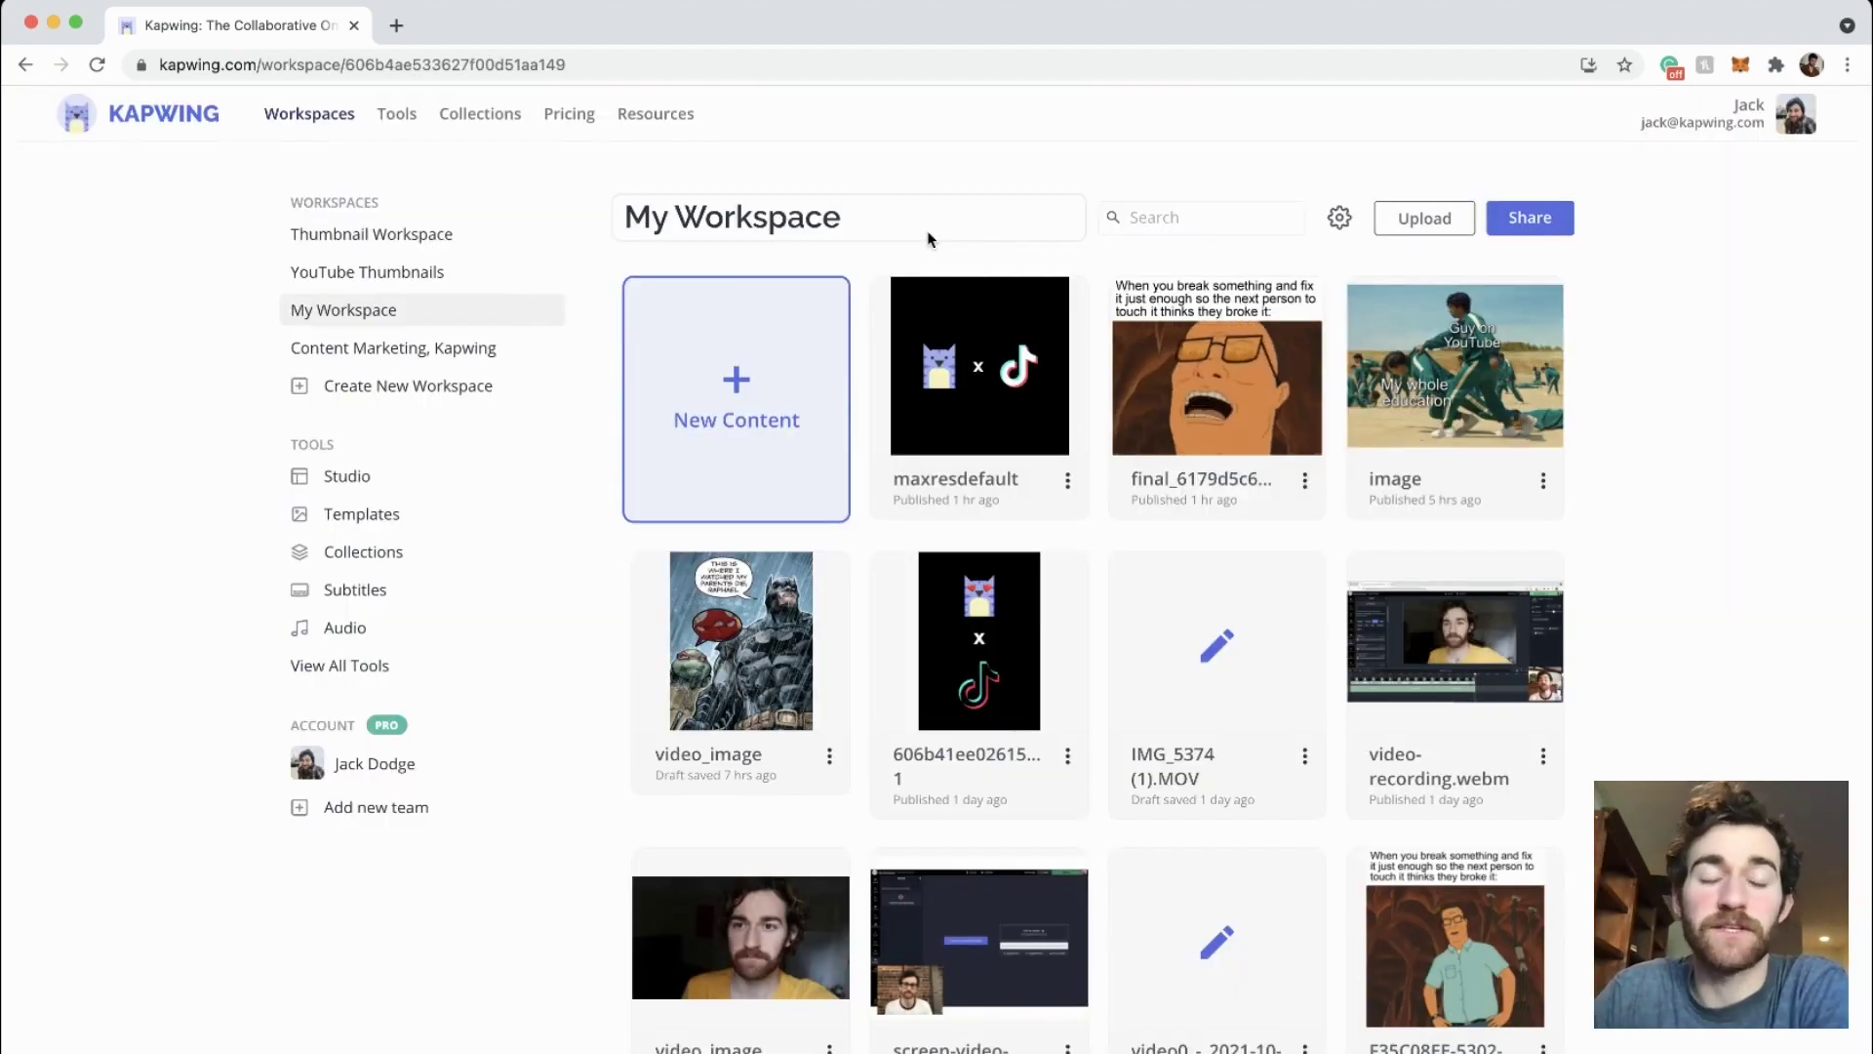
{"action": "left_click", "coordinate": [710, 381]}
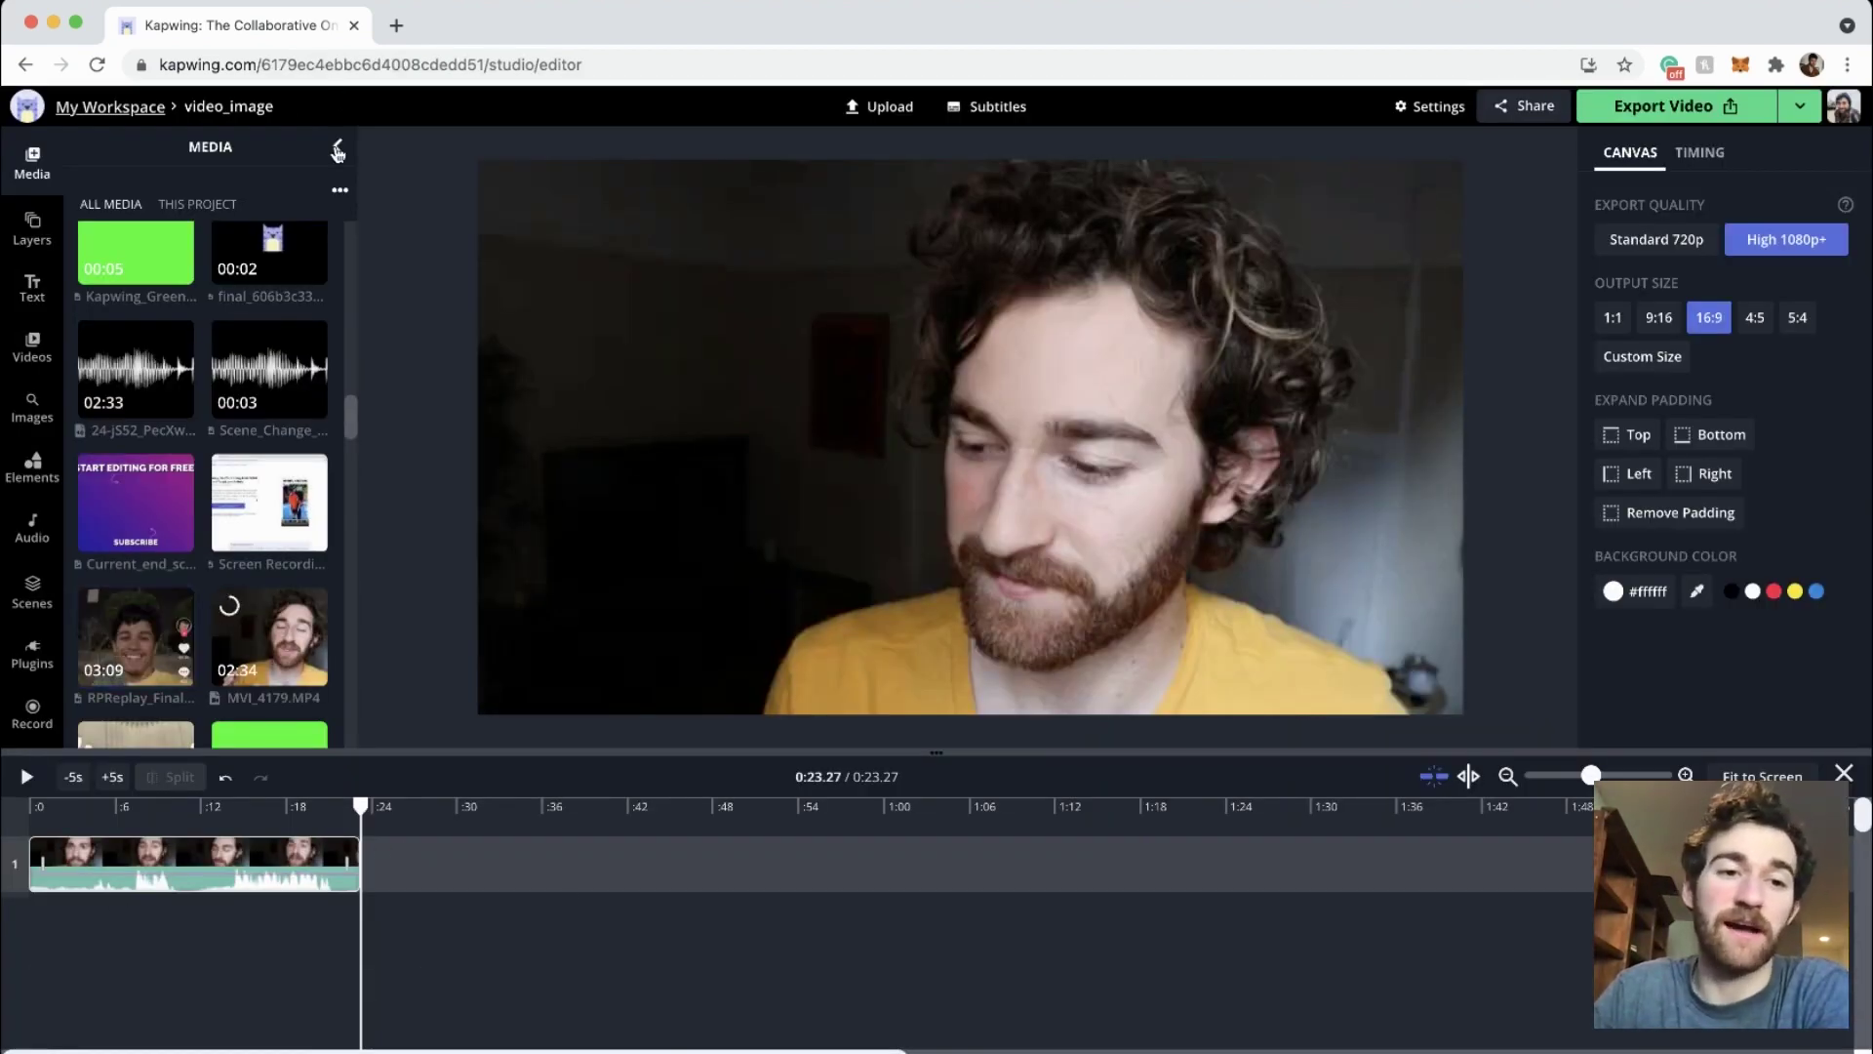
Split the video_image clip at 0:04.81 and 0:11.04, then trim the third piece shorter
{"action": "left_click", "coordinate": [337, 150]}
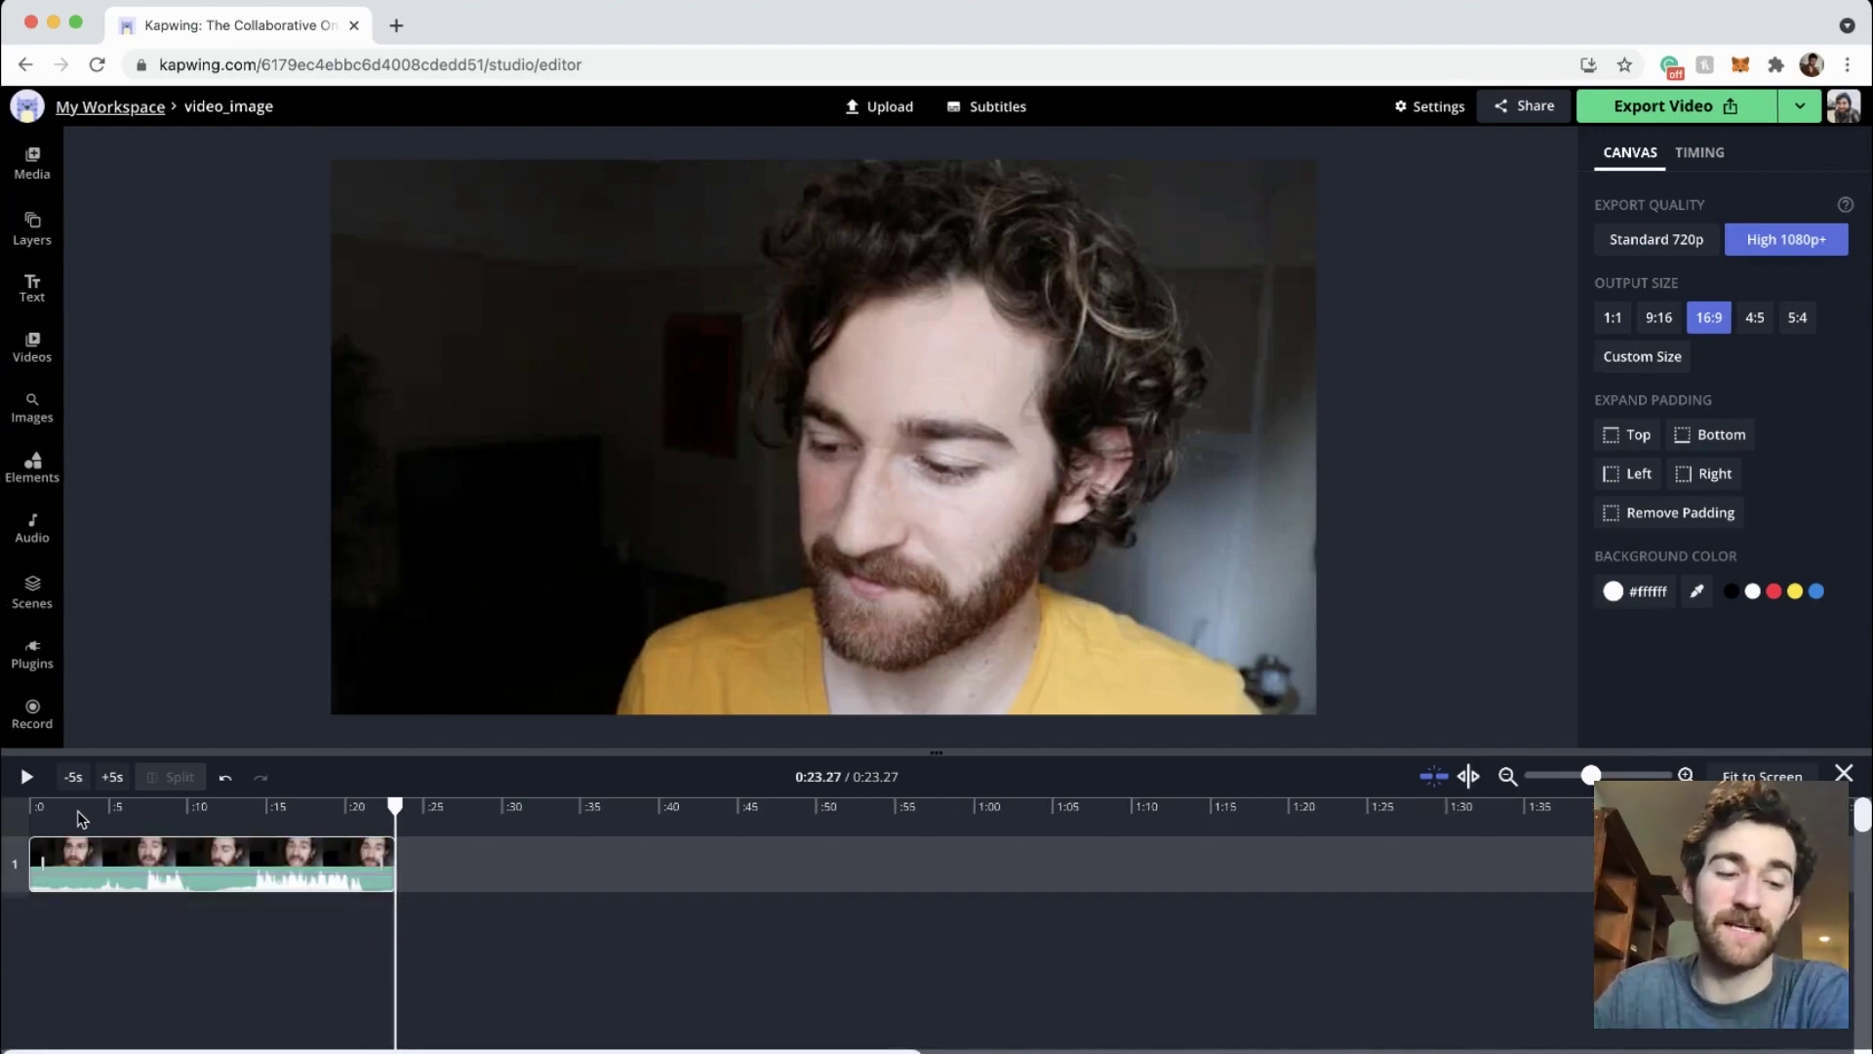
{"action": "left_click", "coordinate": [104, 806]}
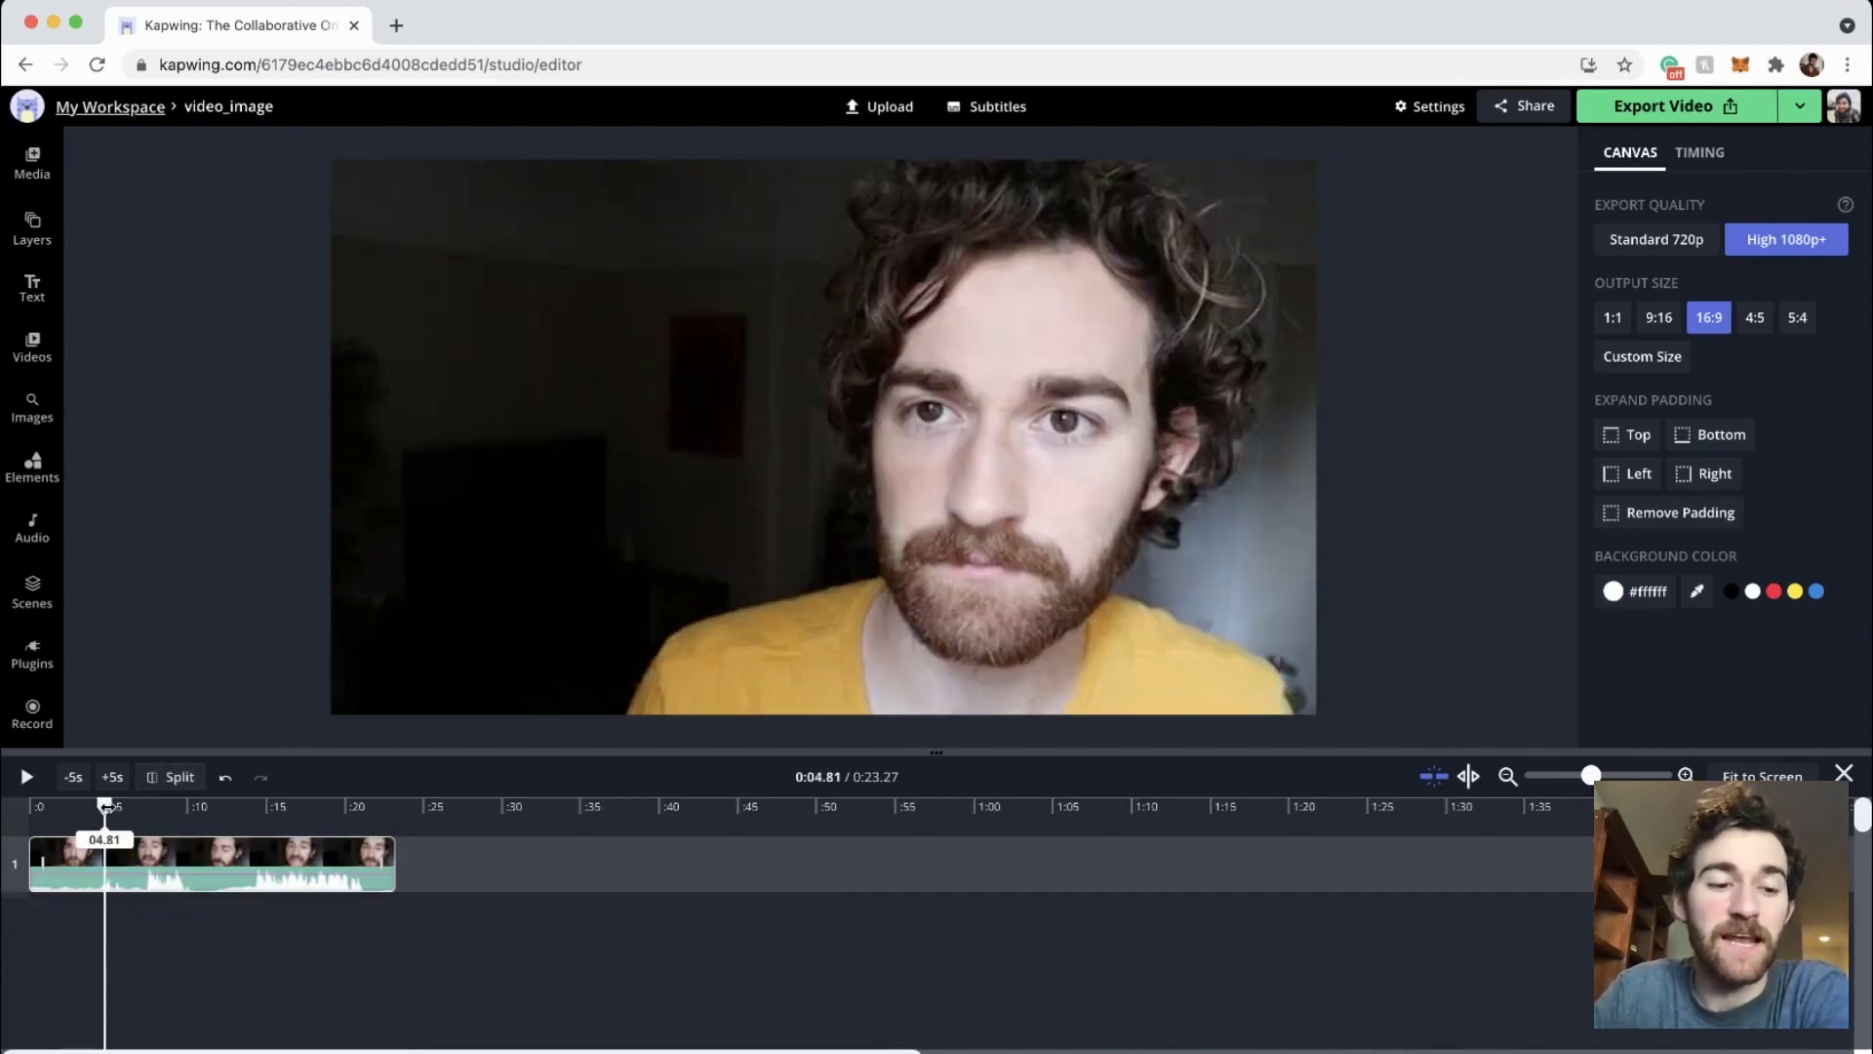
{"action": "left_click", "coordinate": [174, 776]}
{"action": "left_click", "coordinate": [200, 806]}
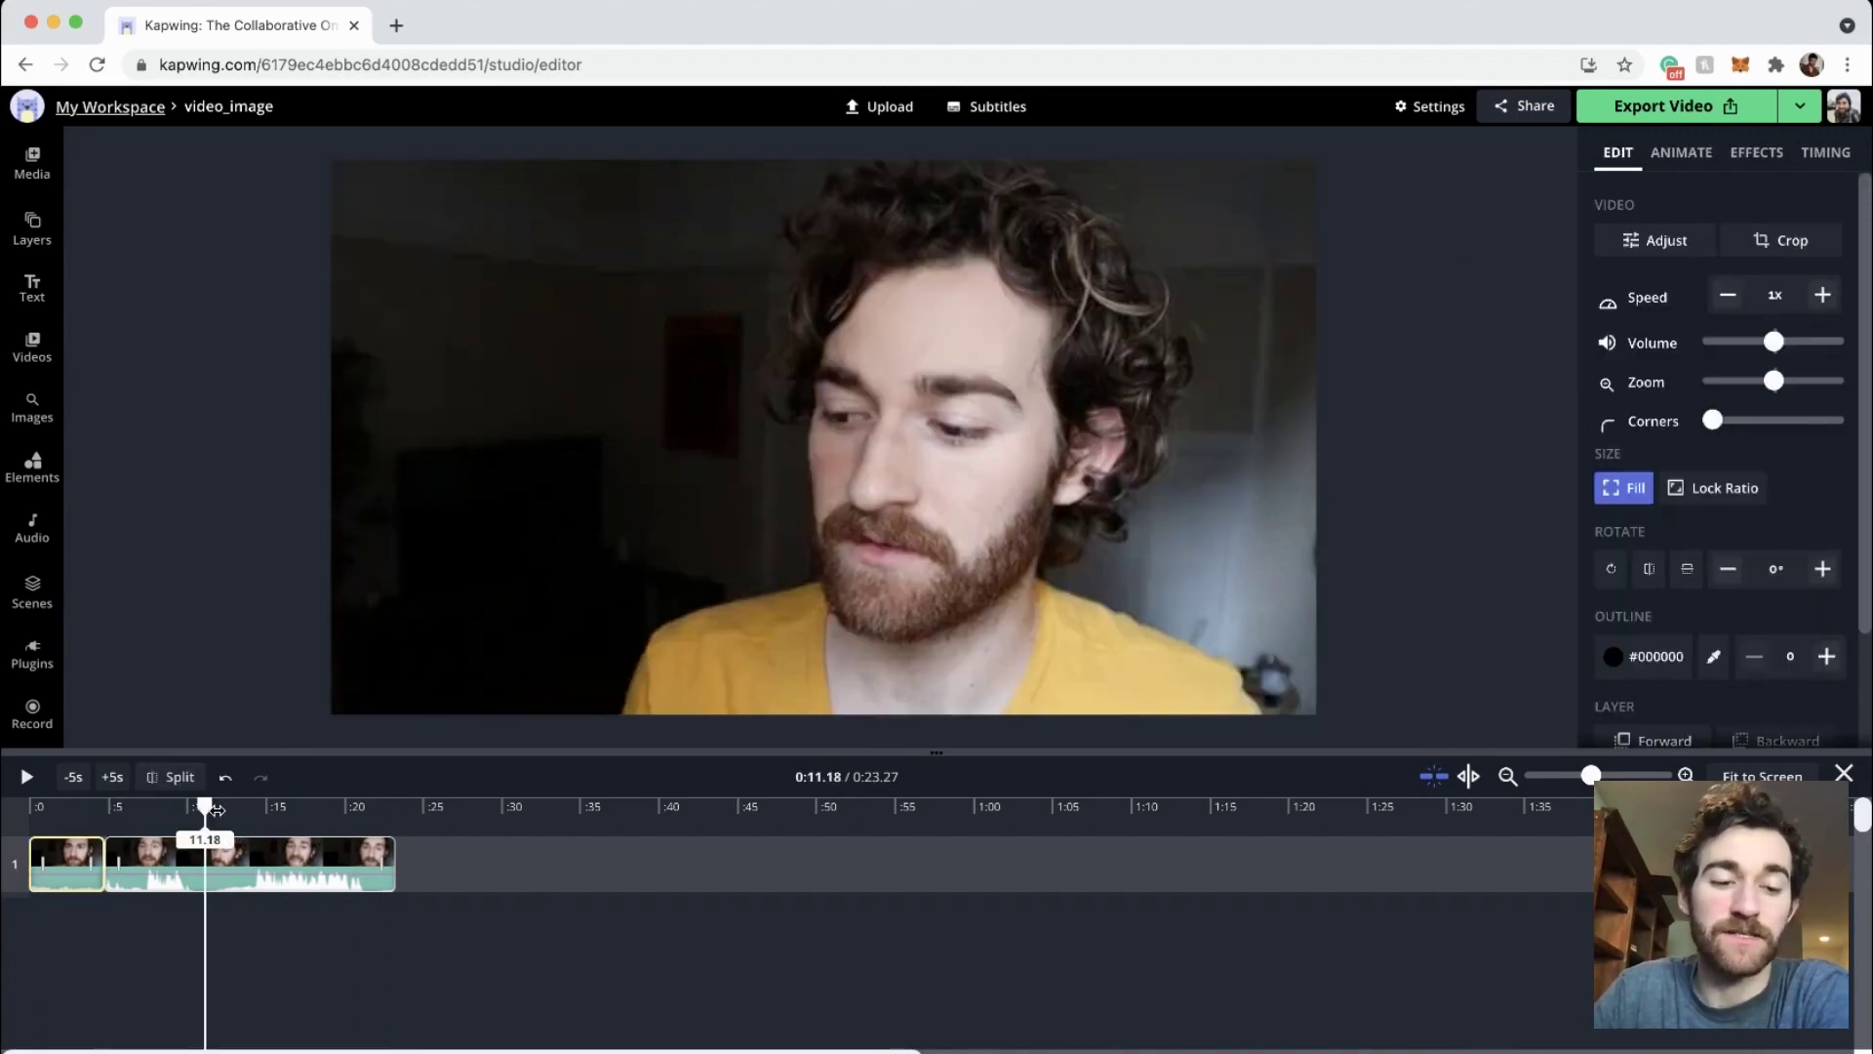
{"action": "key", "text": "s"}
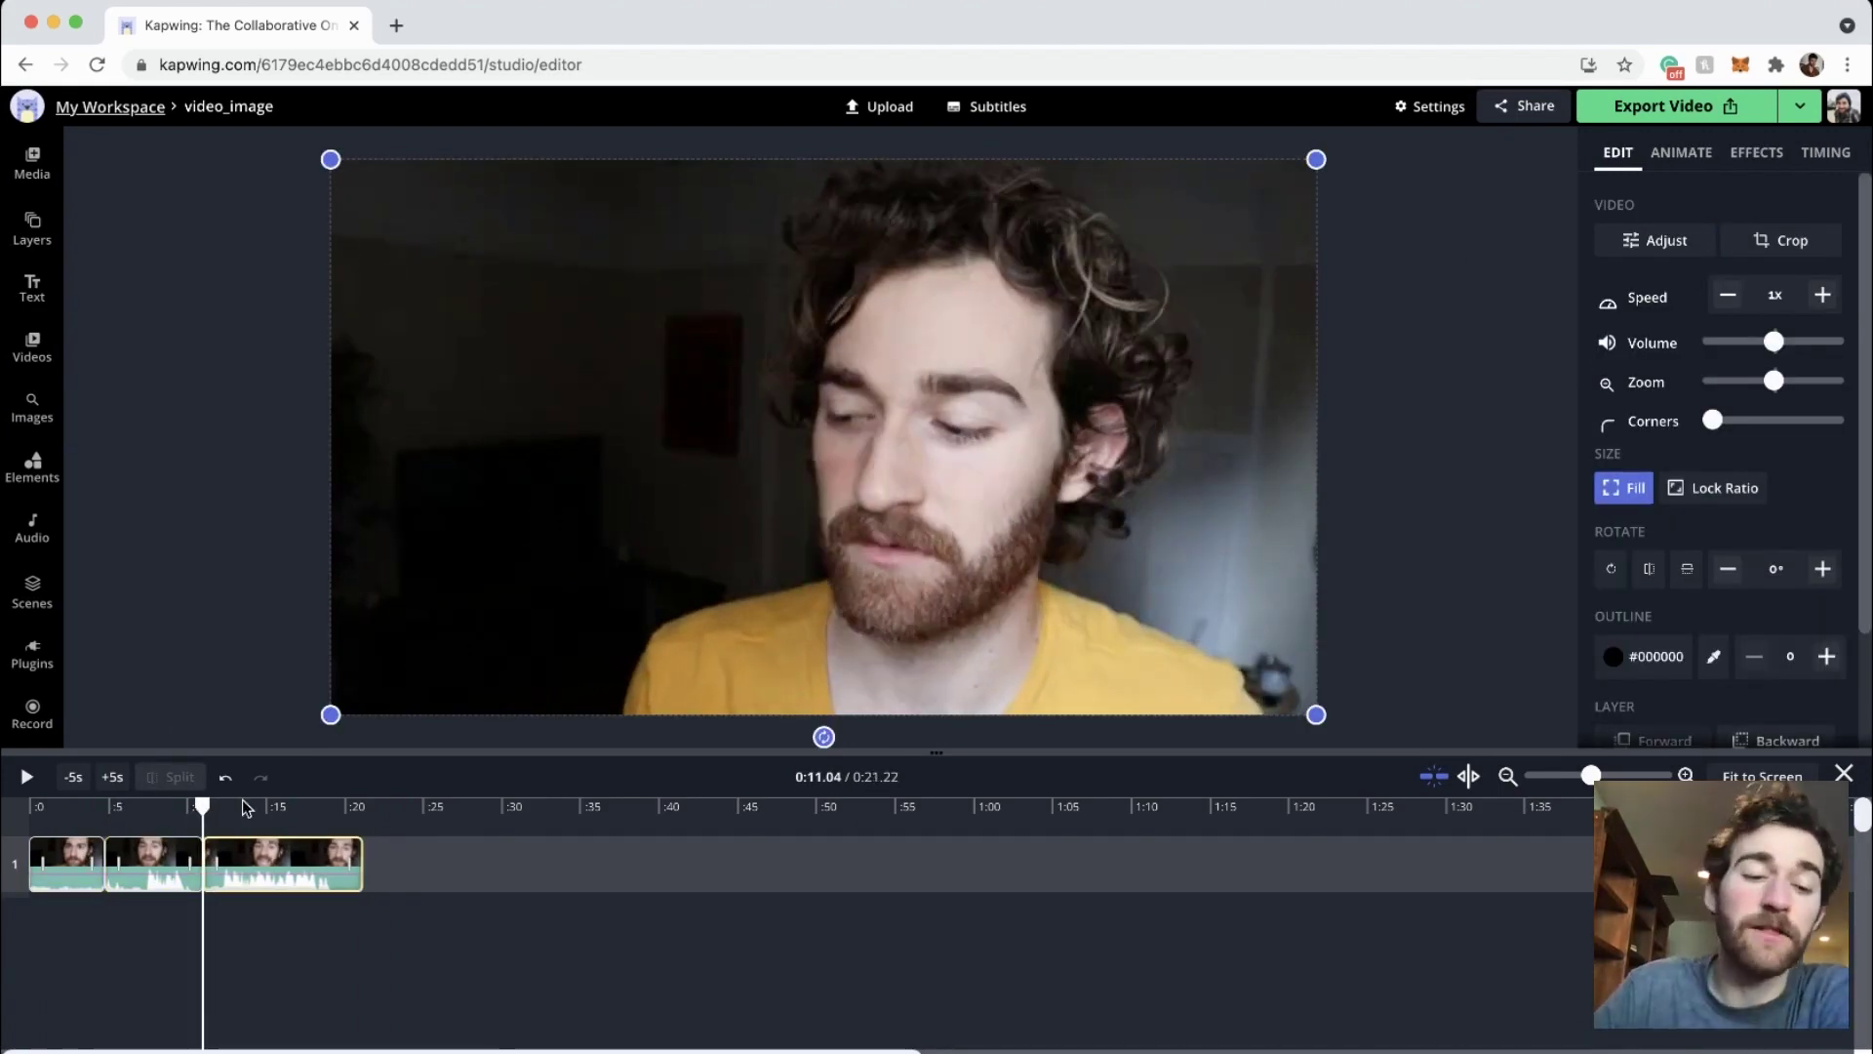
{"action": "left_click_drag", "start_coordinate": [242, 799], "coordinate": [74, 805]}
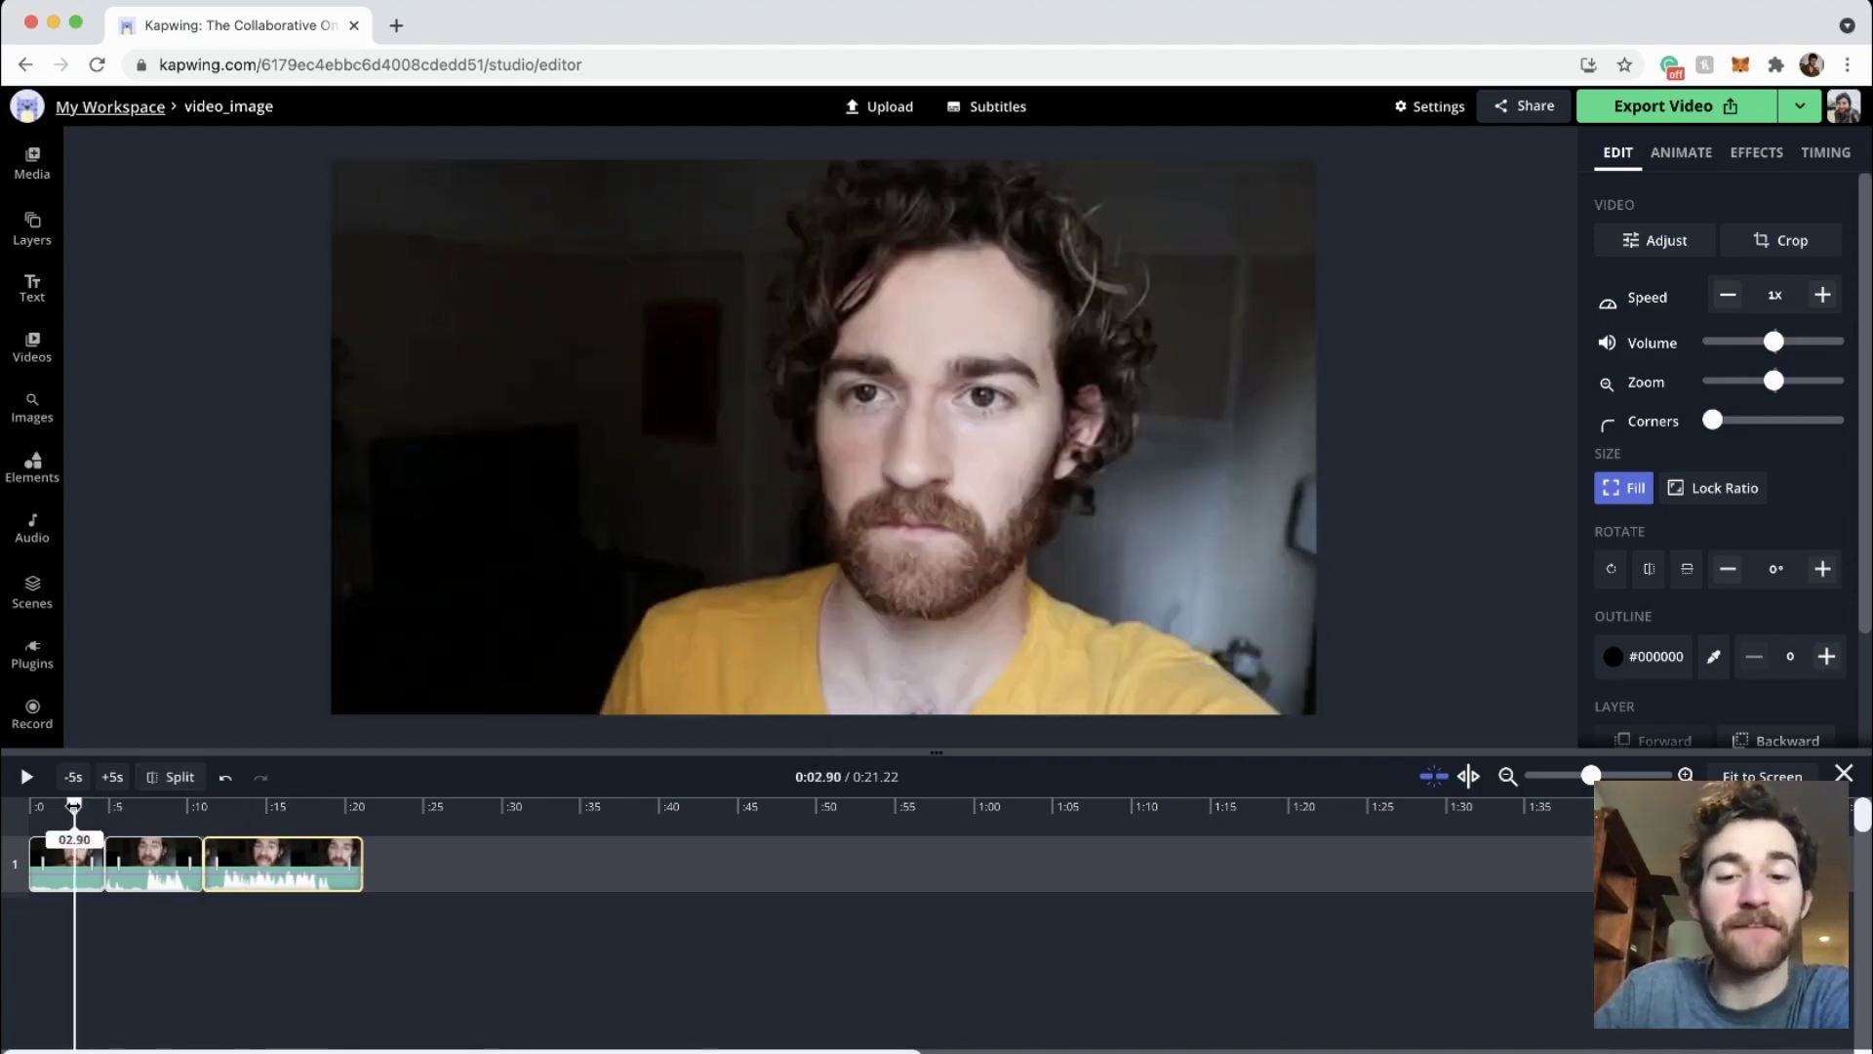
{"action": "left_click", "coordinate": [70, 855]}
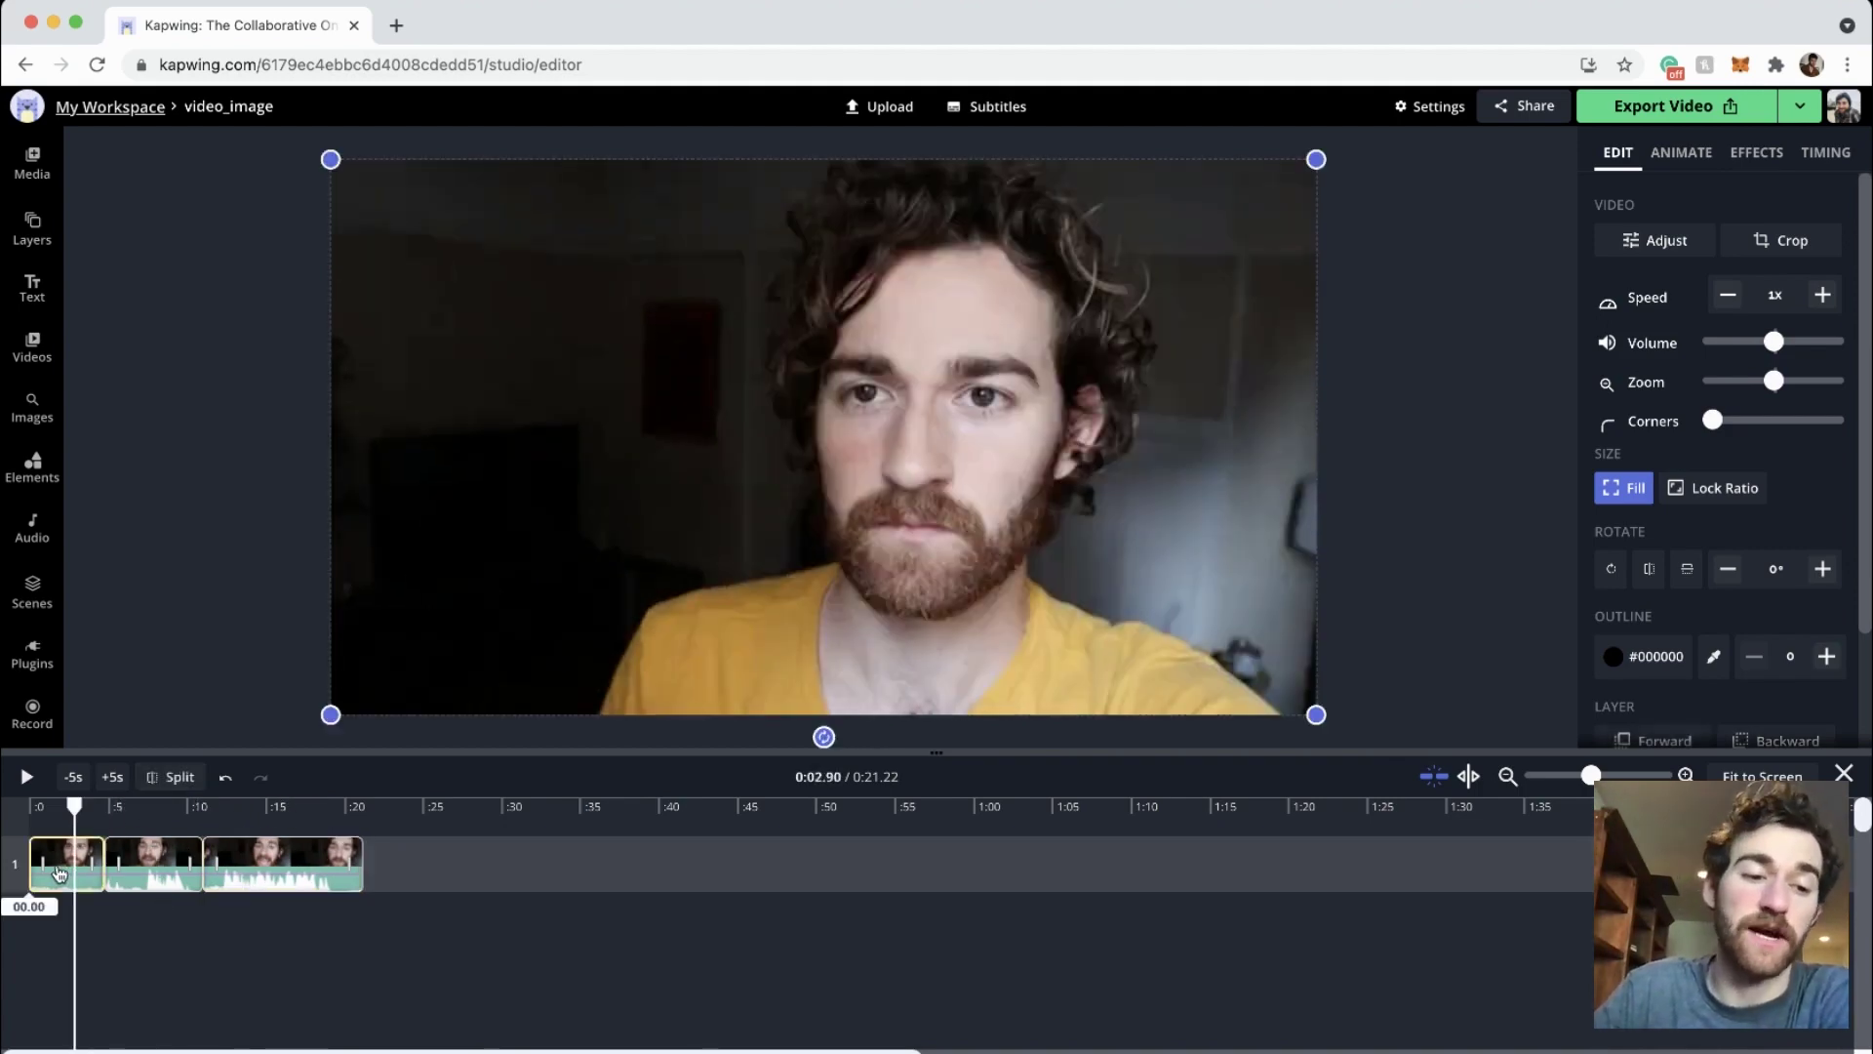
{"action": "left_click", "coordinate": [1659, 241]}
Set the first clip to brightness 8, contrast 10 and saturation 10
{"action": "mouse_move", "coordinate": [1365, 573]}
{"action": "left_mouse_down"}
{"action": "mouse_move", "coordinate": [1447, 574]}
{"action": "mouse_move", "coordinate": [1390, 580]}
{"action": "left_mouse_up"}
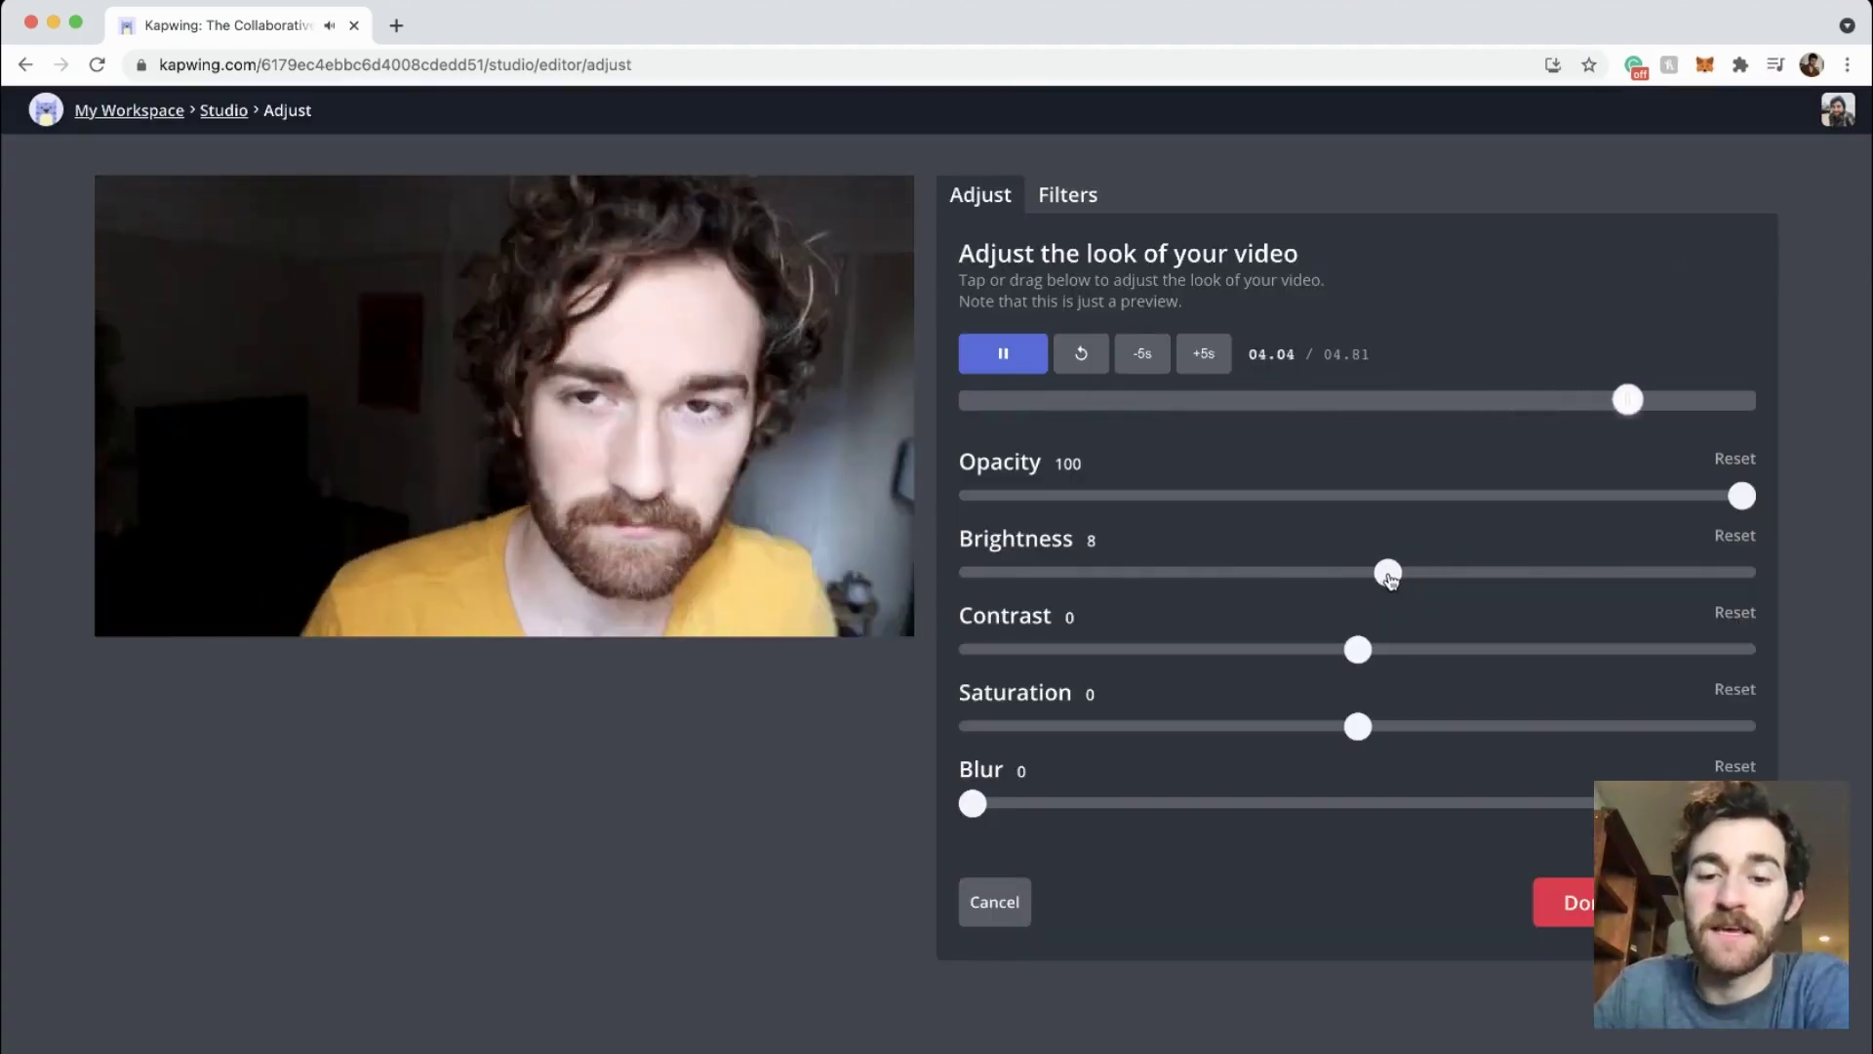
{"action": "mouse_move", "coordinate": [1372, 656]}
{"action": "left_mouse_down"}
{"action": "mouse_move", "coordinate": [1424, 654]}
{"action": "mouse_move", "coordinate": [1397, 660]}
{"action": "left_mouse_up"}
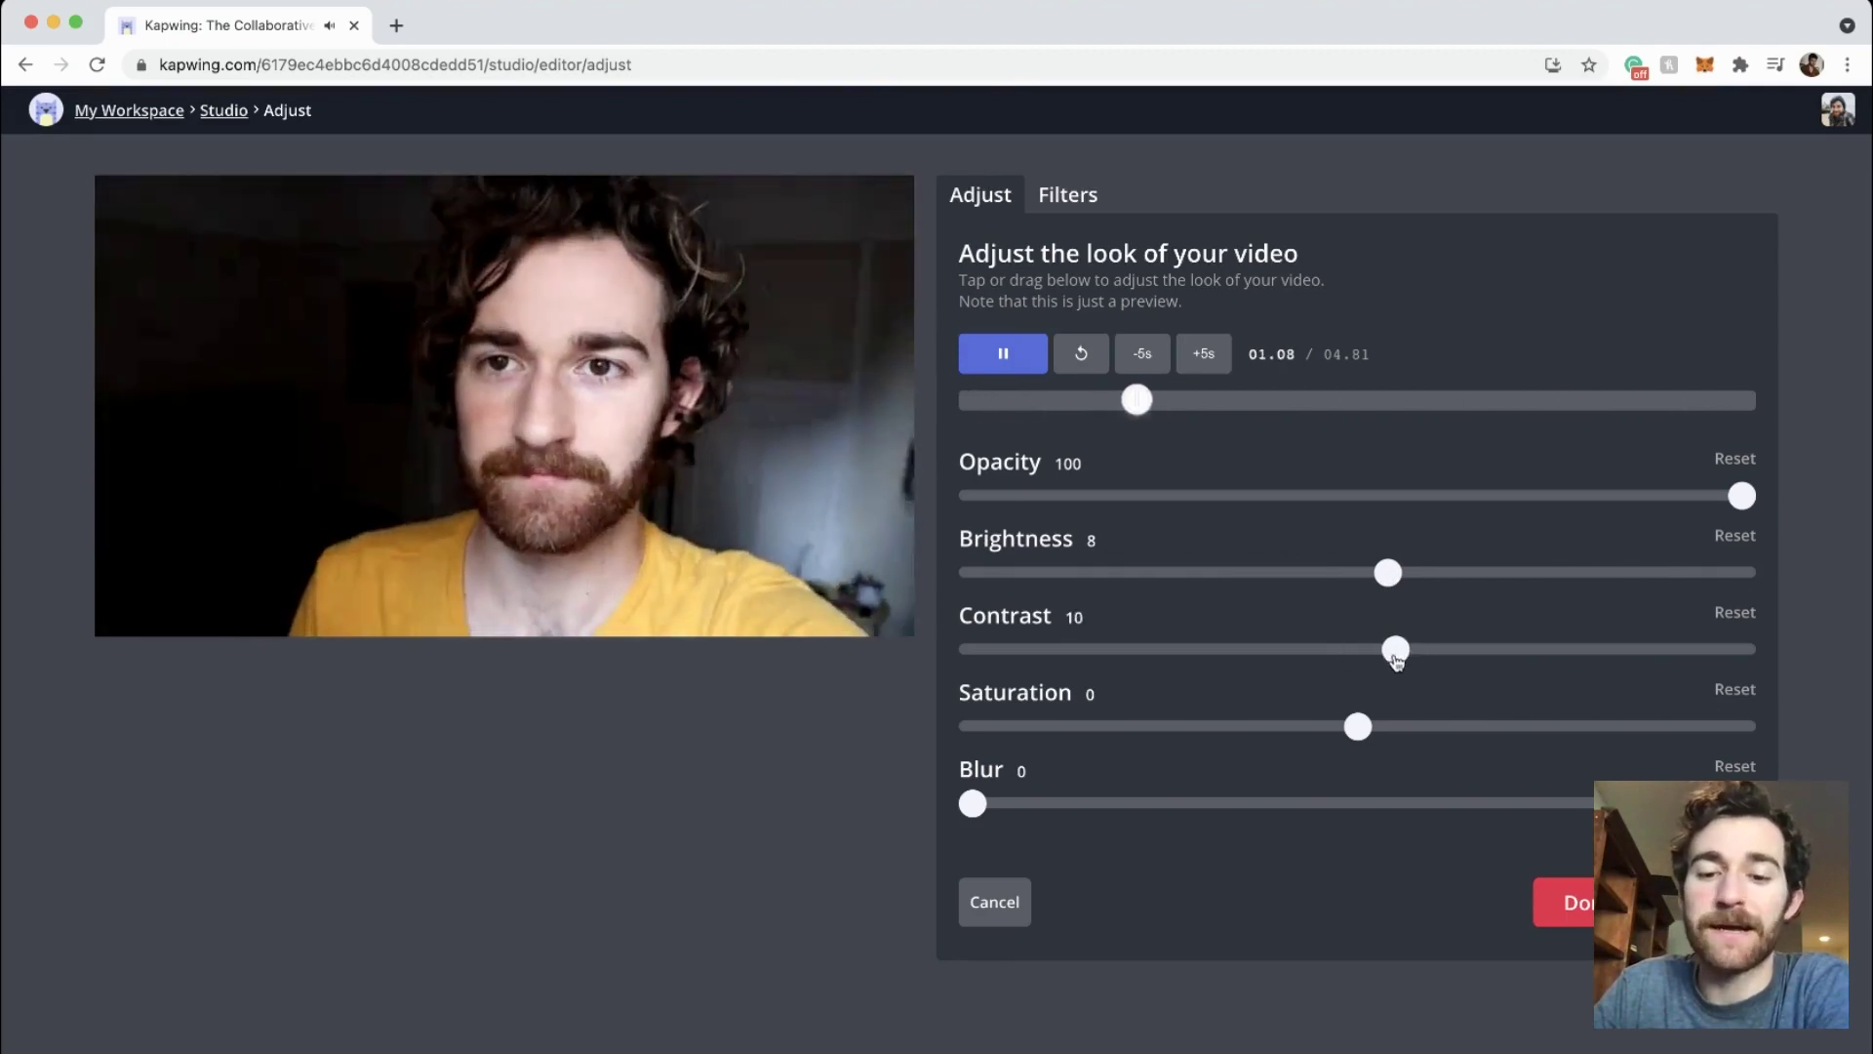
{"action": "left_click_drag", "start_coordinate": [1358, 726], "coordinate": [1396, 726]}
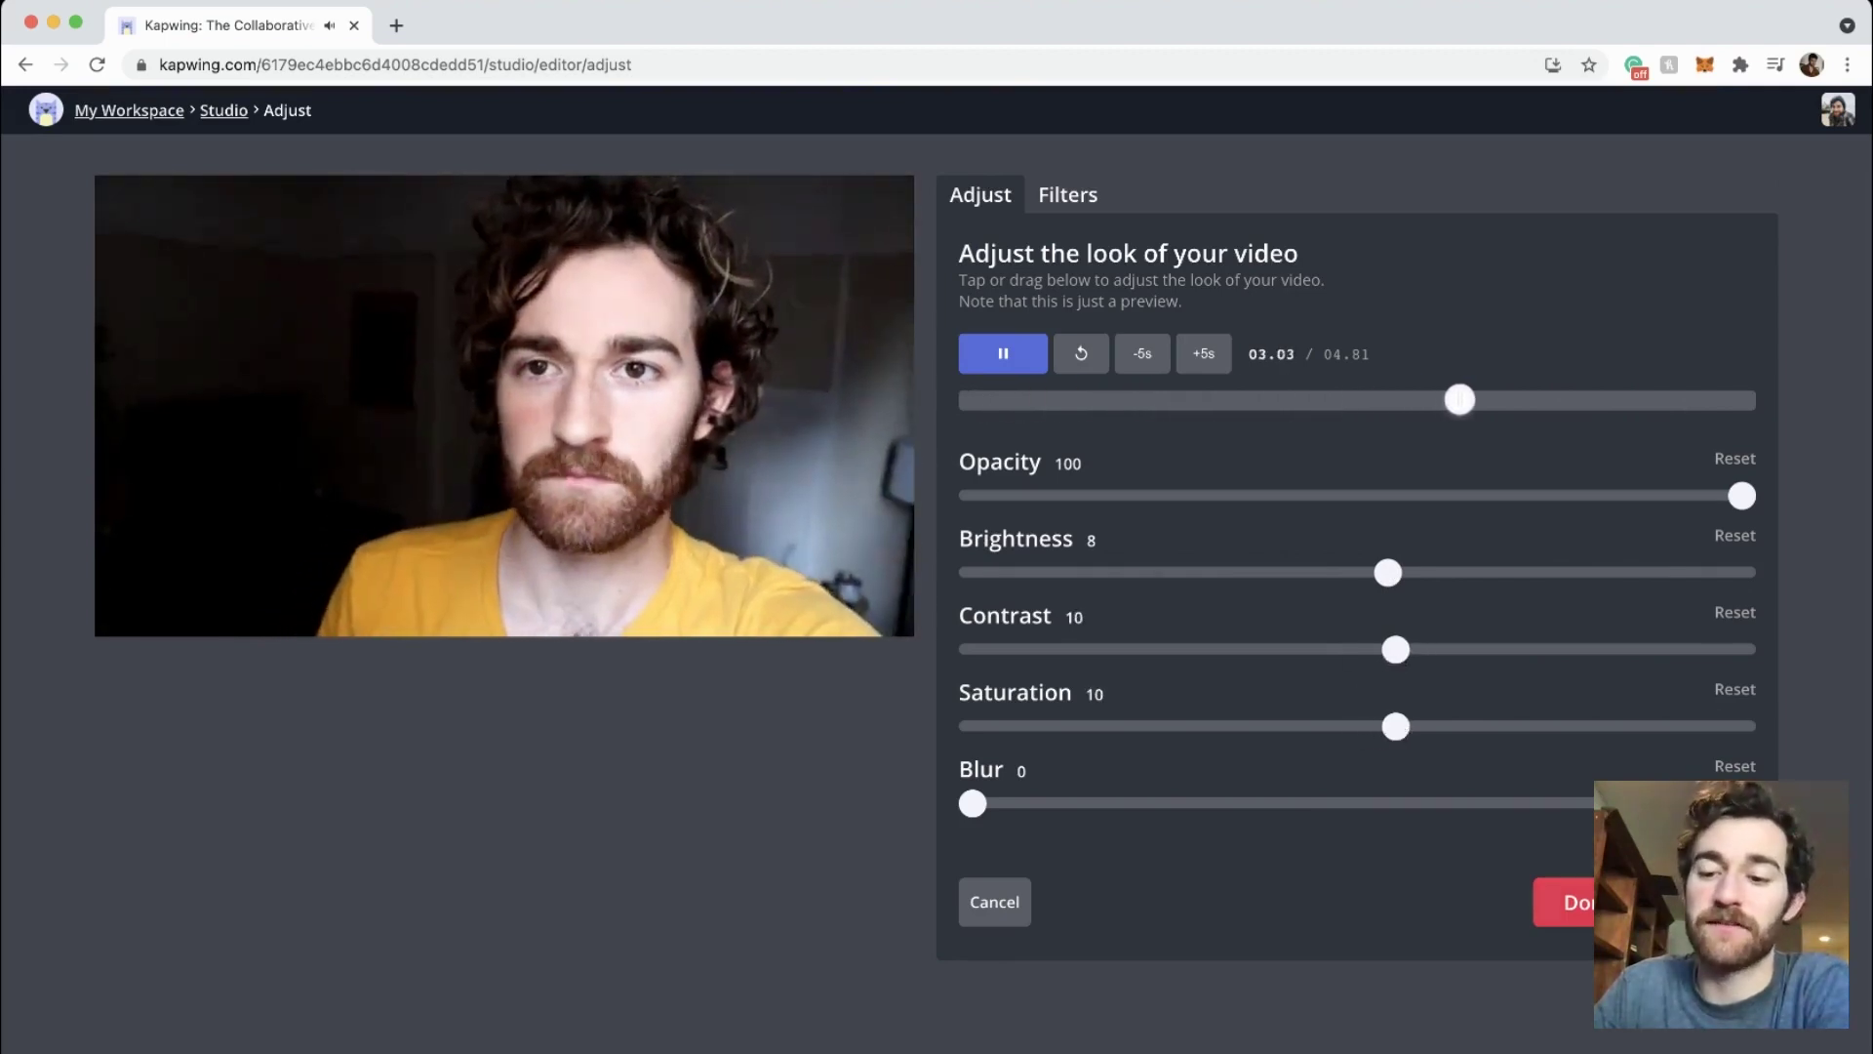
{"action": "left_click", "coordinate": [1564, 902]}
{"action": "left_click_drag", "start_coordinate": [77, 803], "coordinate": [136, 803]}
Raise the second clip's brightness to 9 and its contrast slightly
{"action": "left_click", "coordinate": [171, 856]}
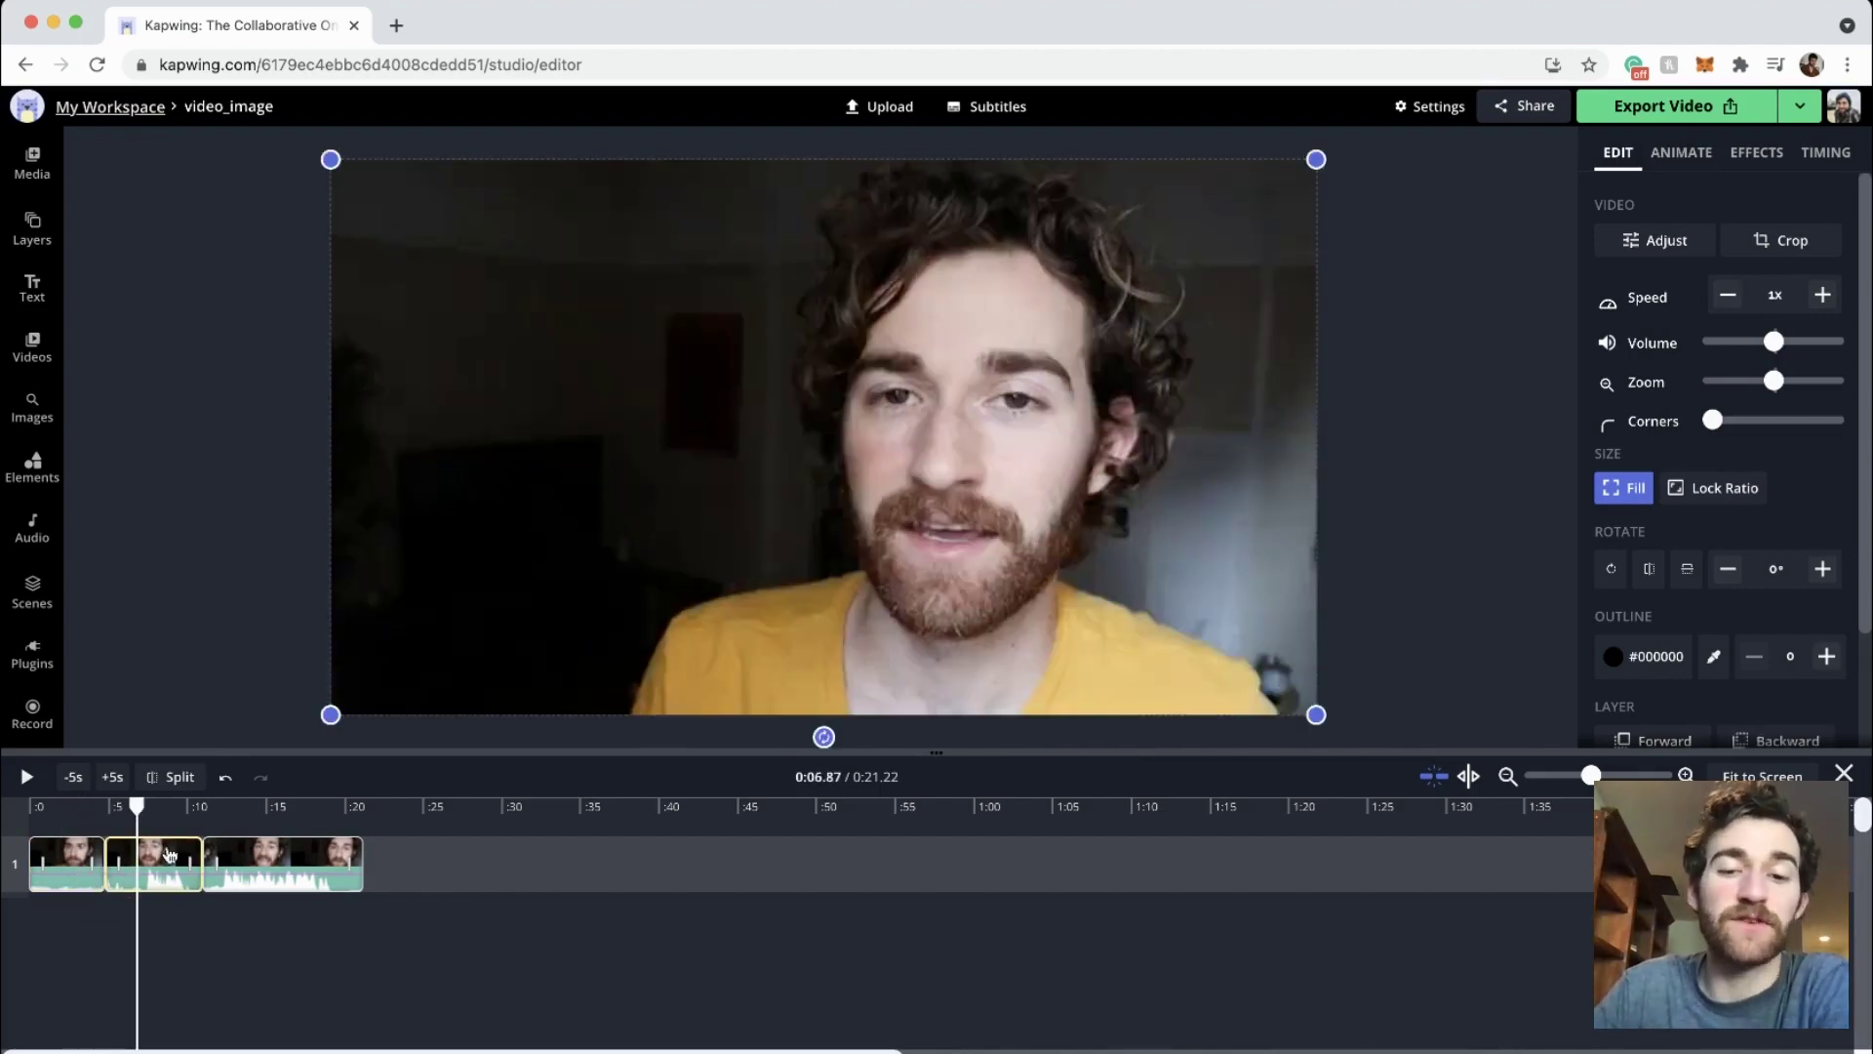
{"action": "left_click", "coordinate": [1661, 240]}
{"action": "left_click_drag", "start_coordinate": [1363, 580], "coordinate": [1395, 576]}
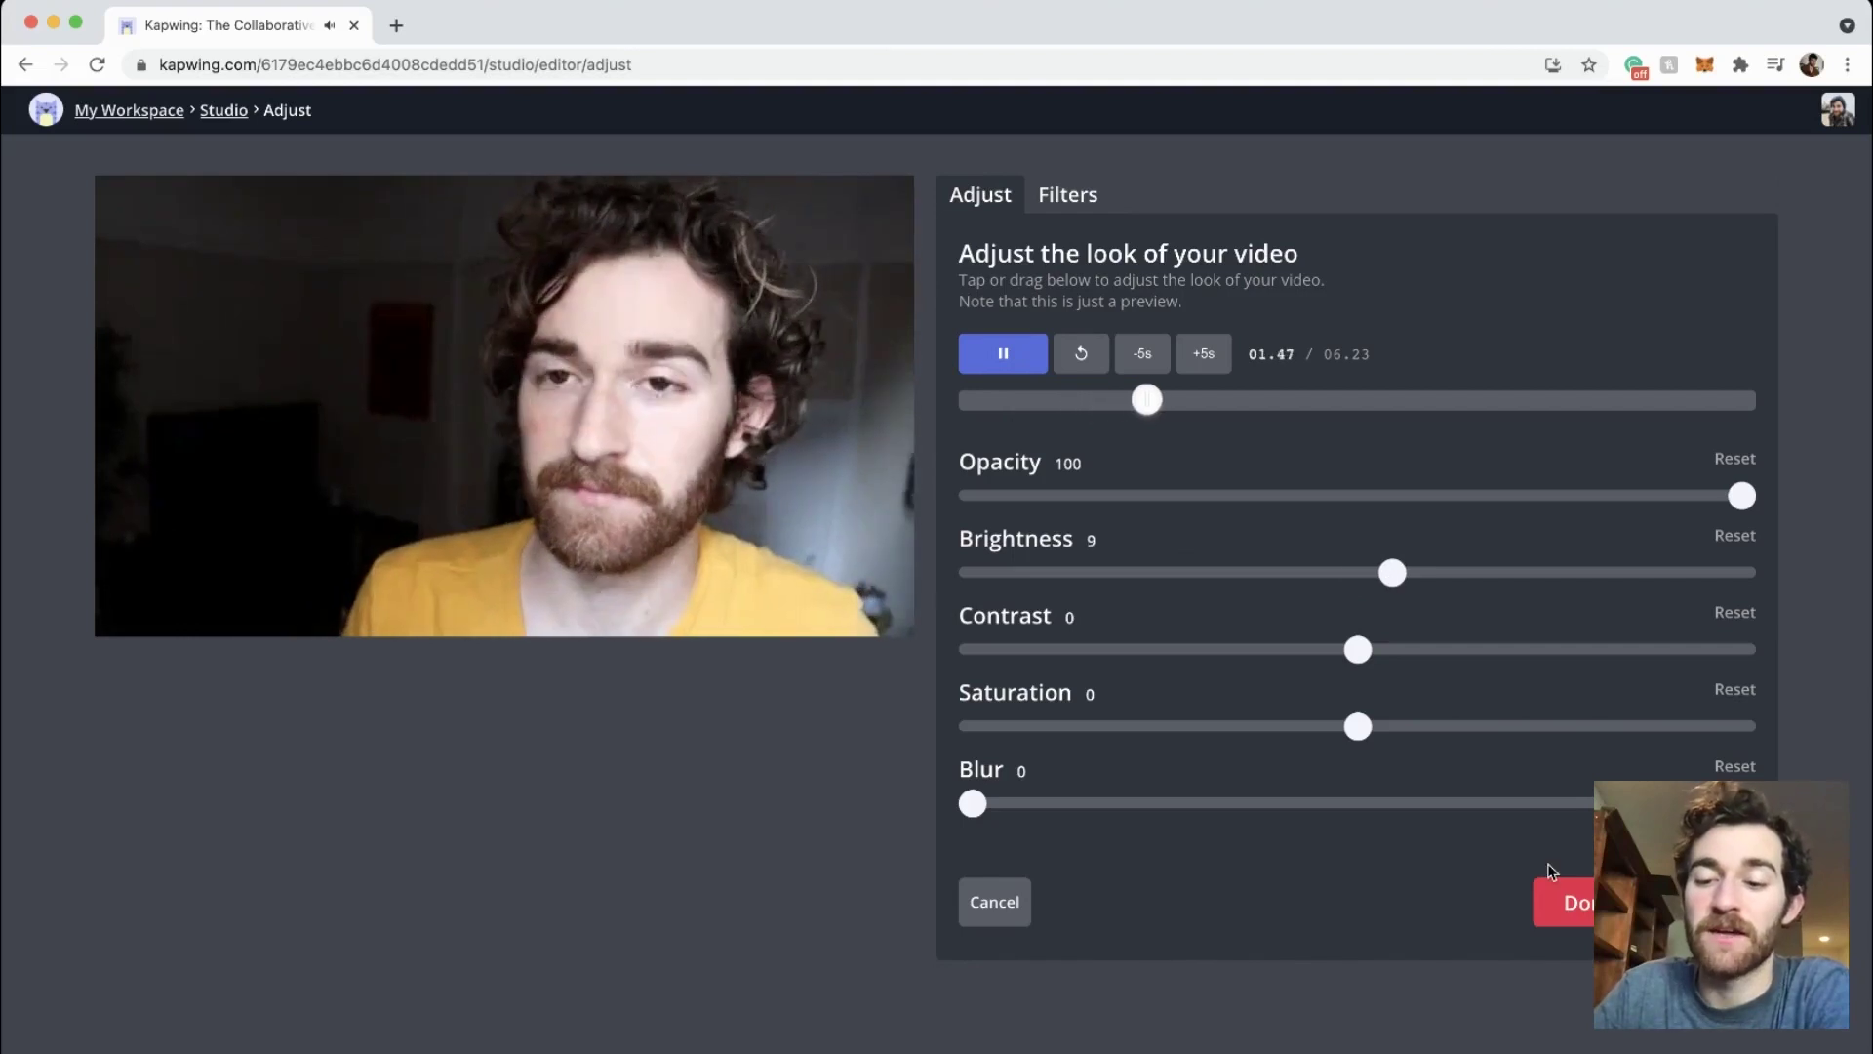
{"action": "left_click_drag", "start_coordinate": [1350, 652], "coordinate": [1379, 699]}
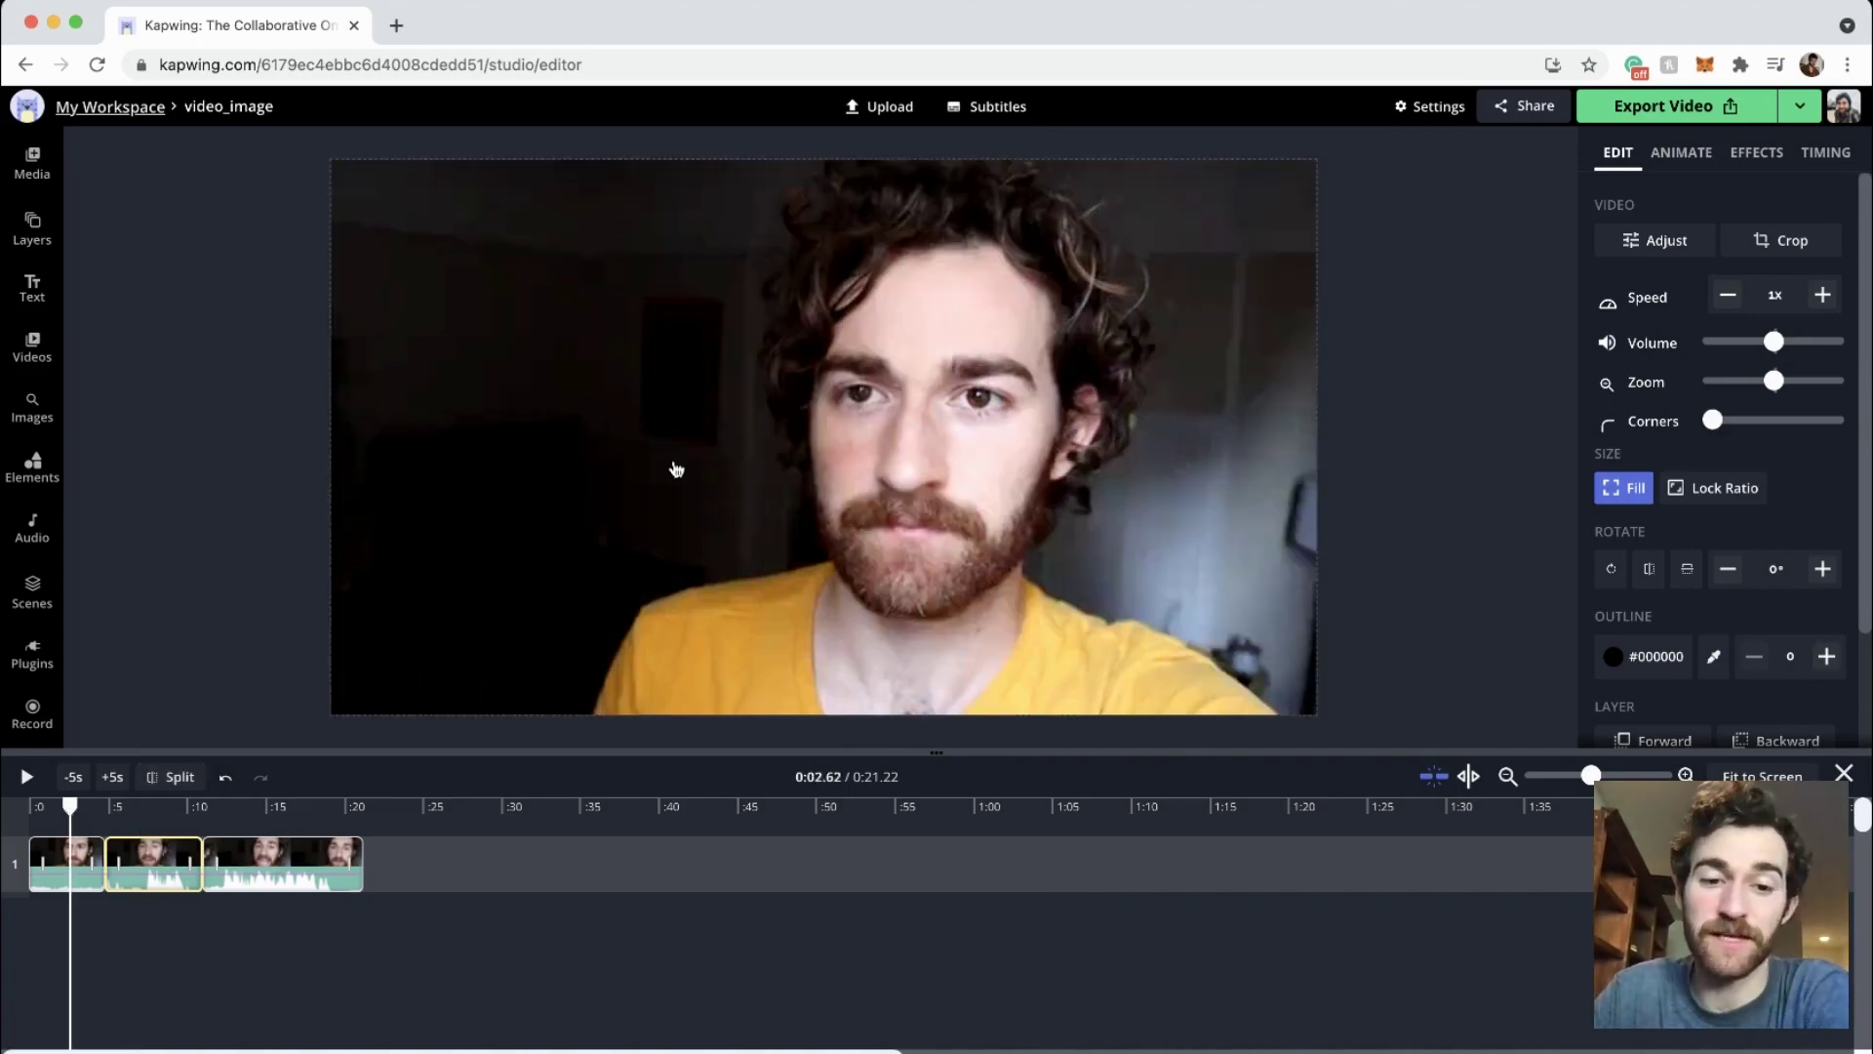
{"action": "left_click", "coordinate": [673, 470]}
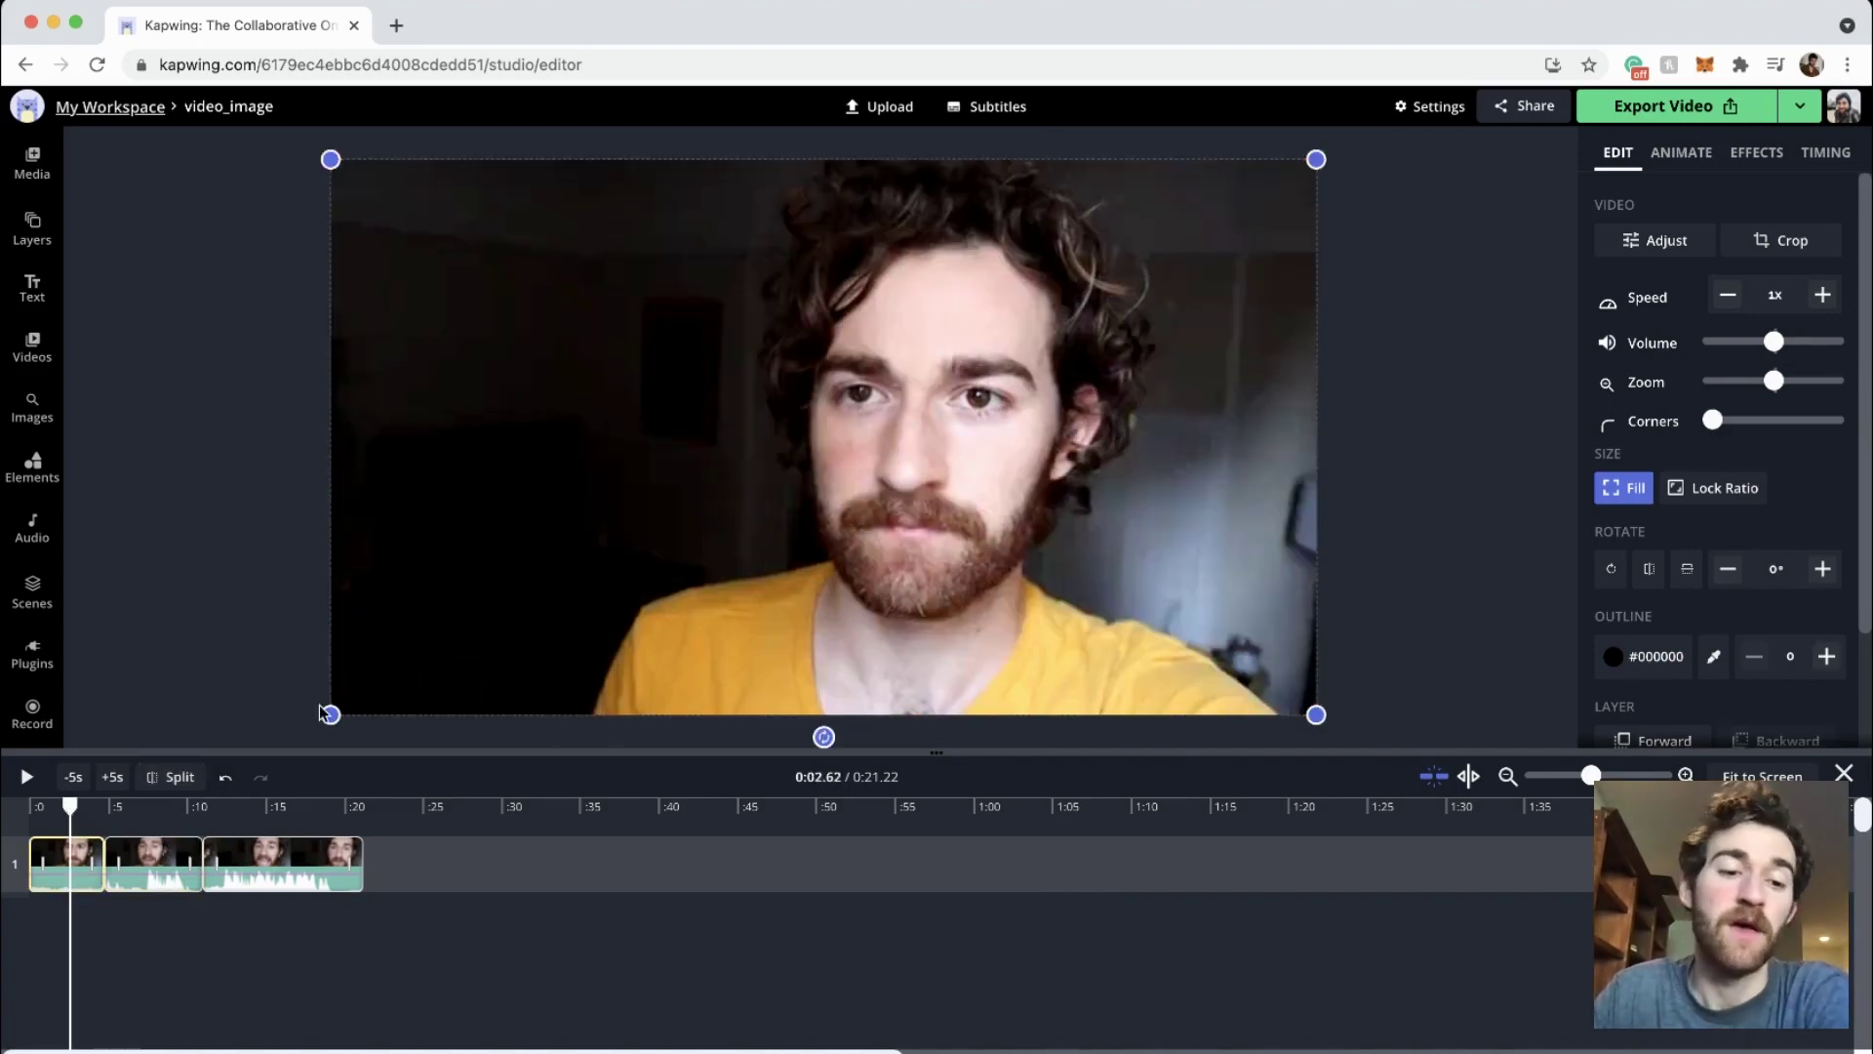
Enlarge the first clip for a tighter crop and lower its volume to 57%
{"action": "left_click_drag", "start_coordinate": [329, 714], "coordinate": [262, 753]}
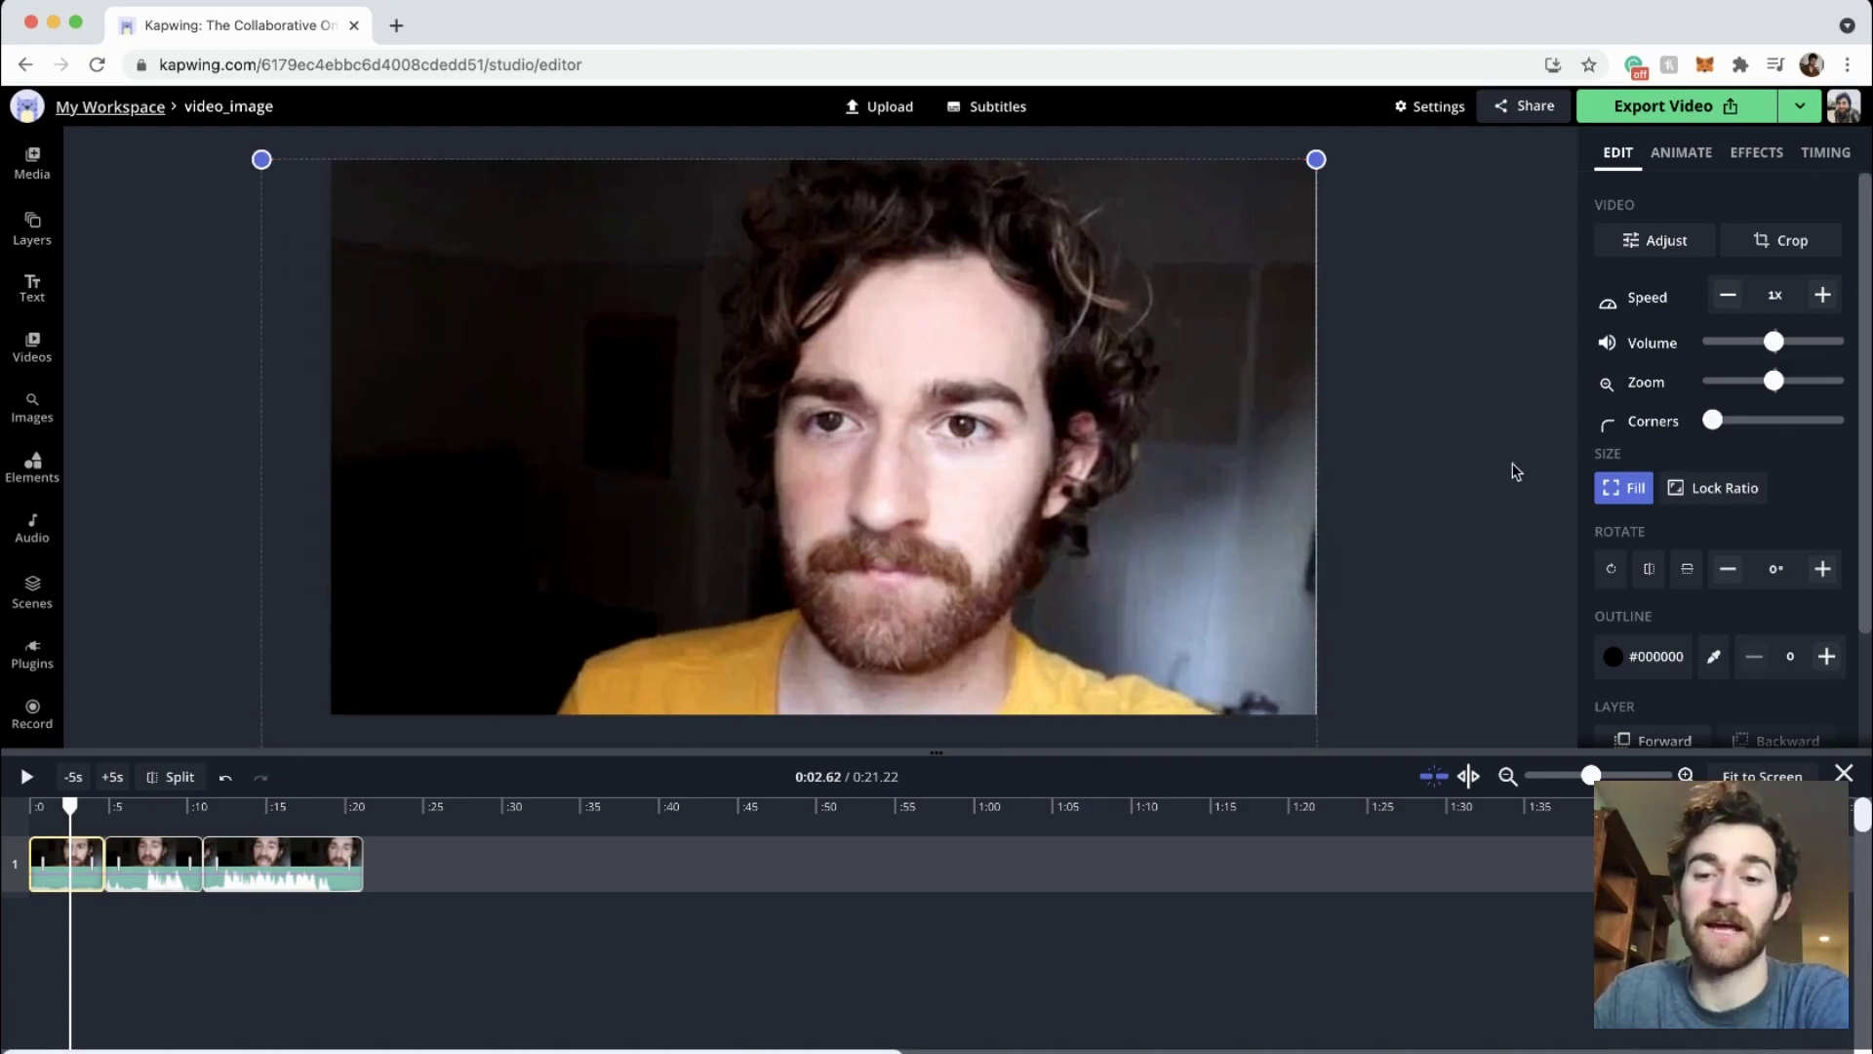
{"action": "left_click", "coordinate": [1427, 464]}
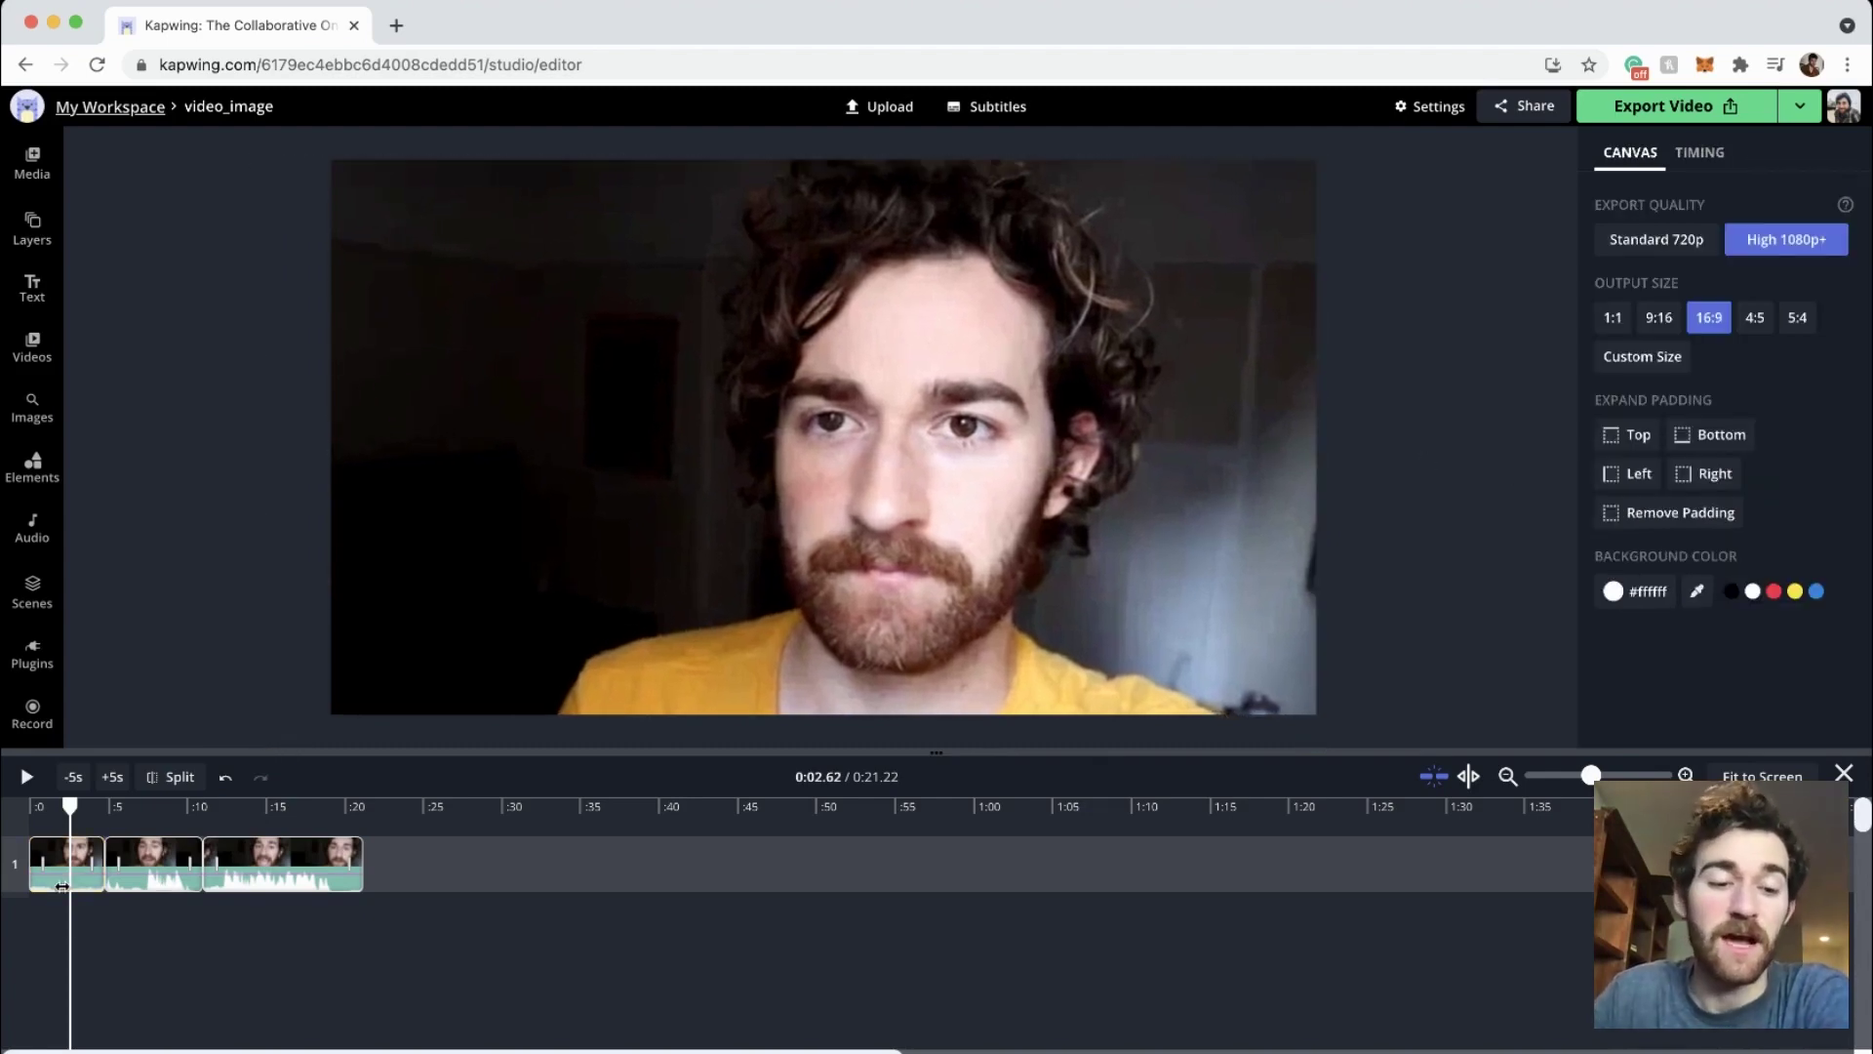
{"action": "left_click_drag", "start_coordinate": [137, 802], "coordinate": [44, 806]}
{"action": "left_click", "coordinate": [763, 556]}
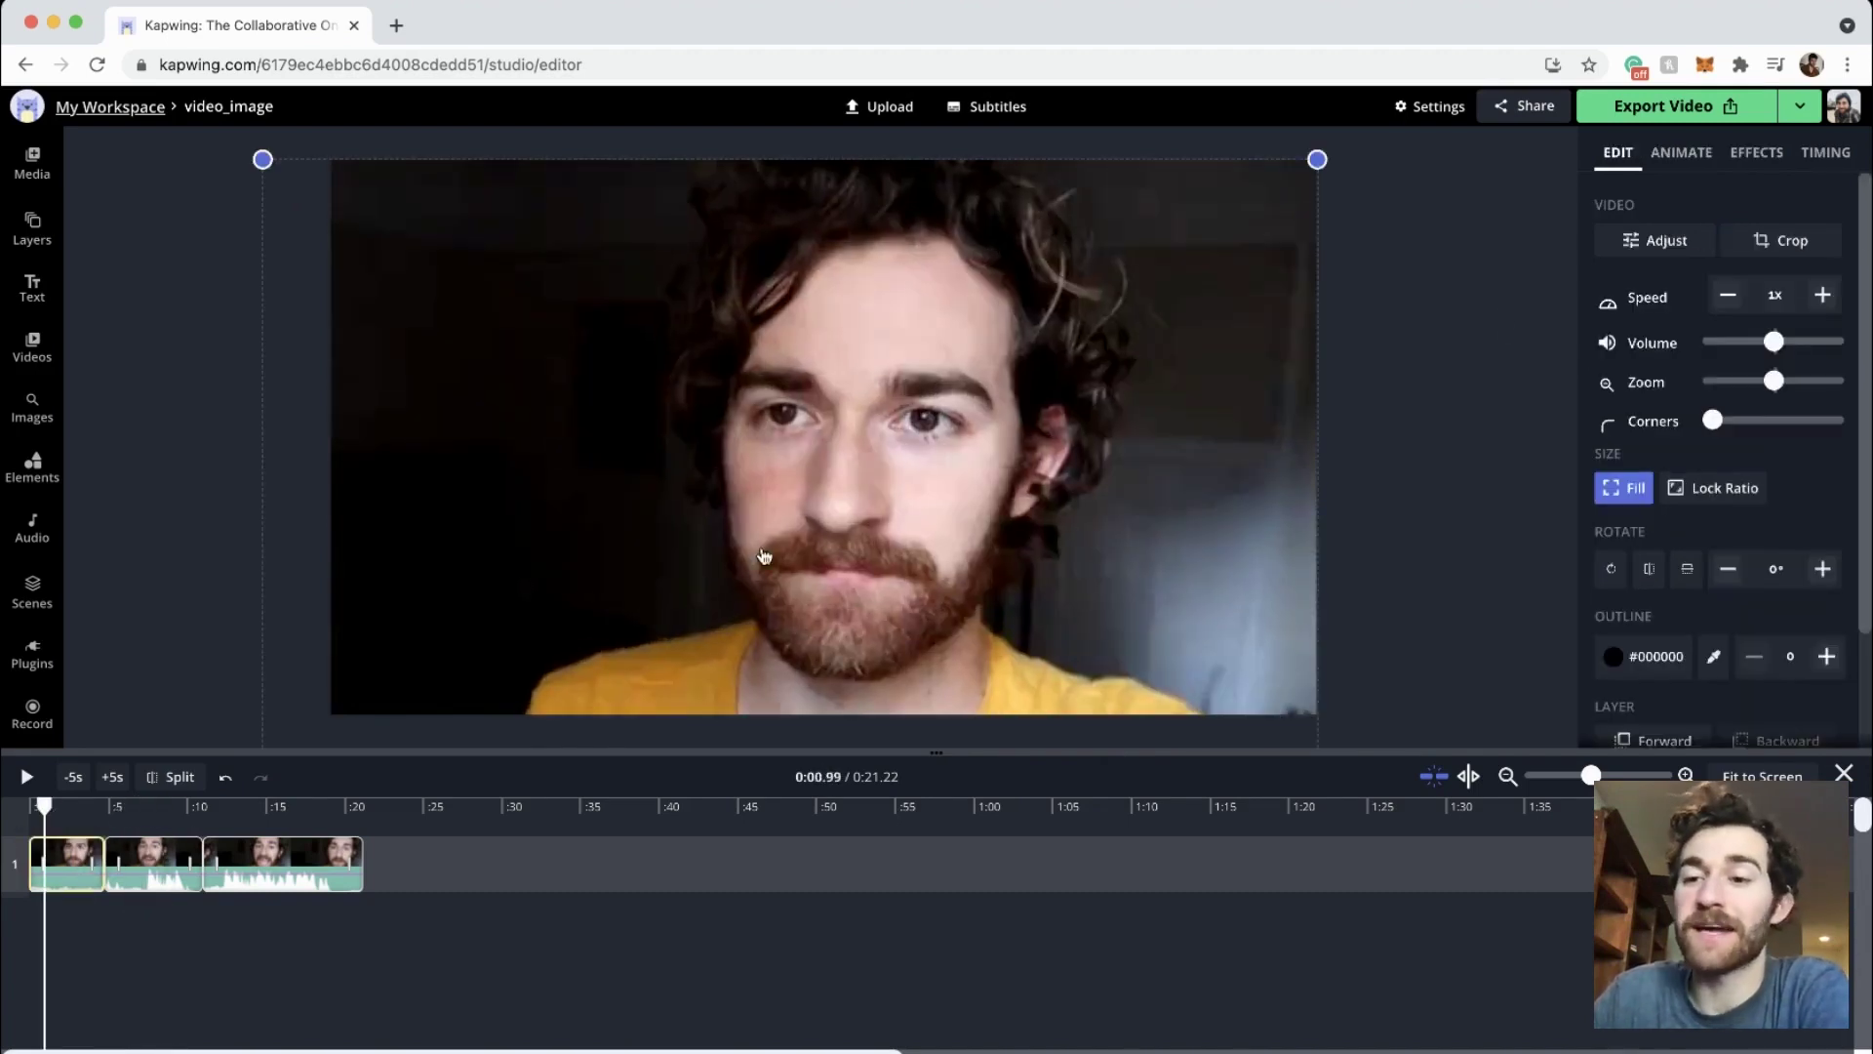
{"action": "left_click_drag", "start_coordinate": [66, 875], "coordinate": [66, 881]}
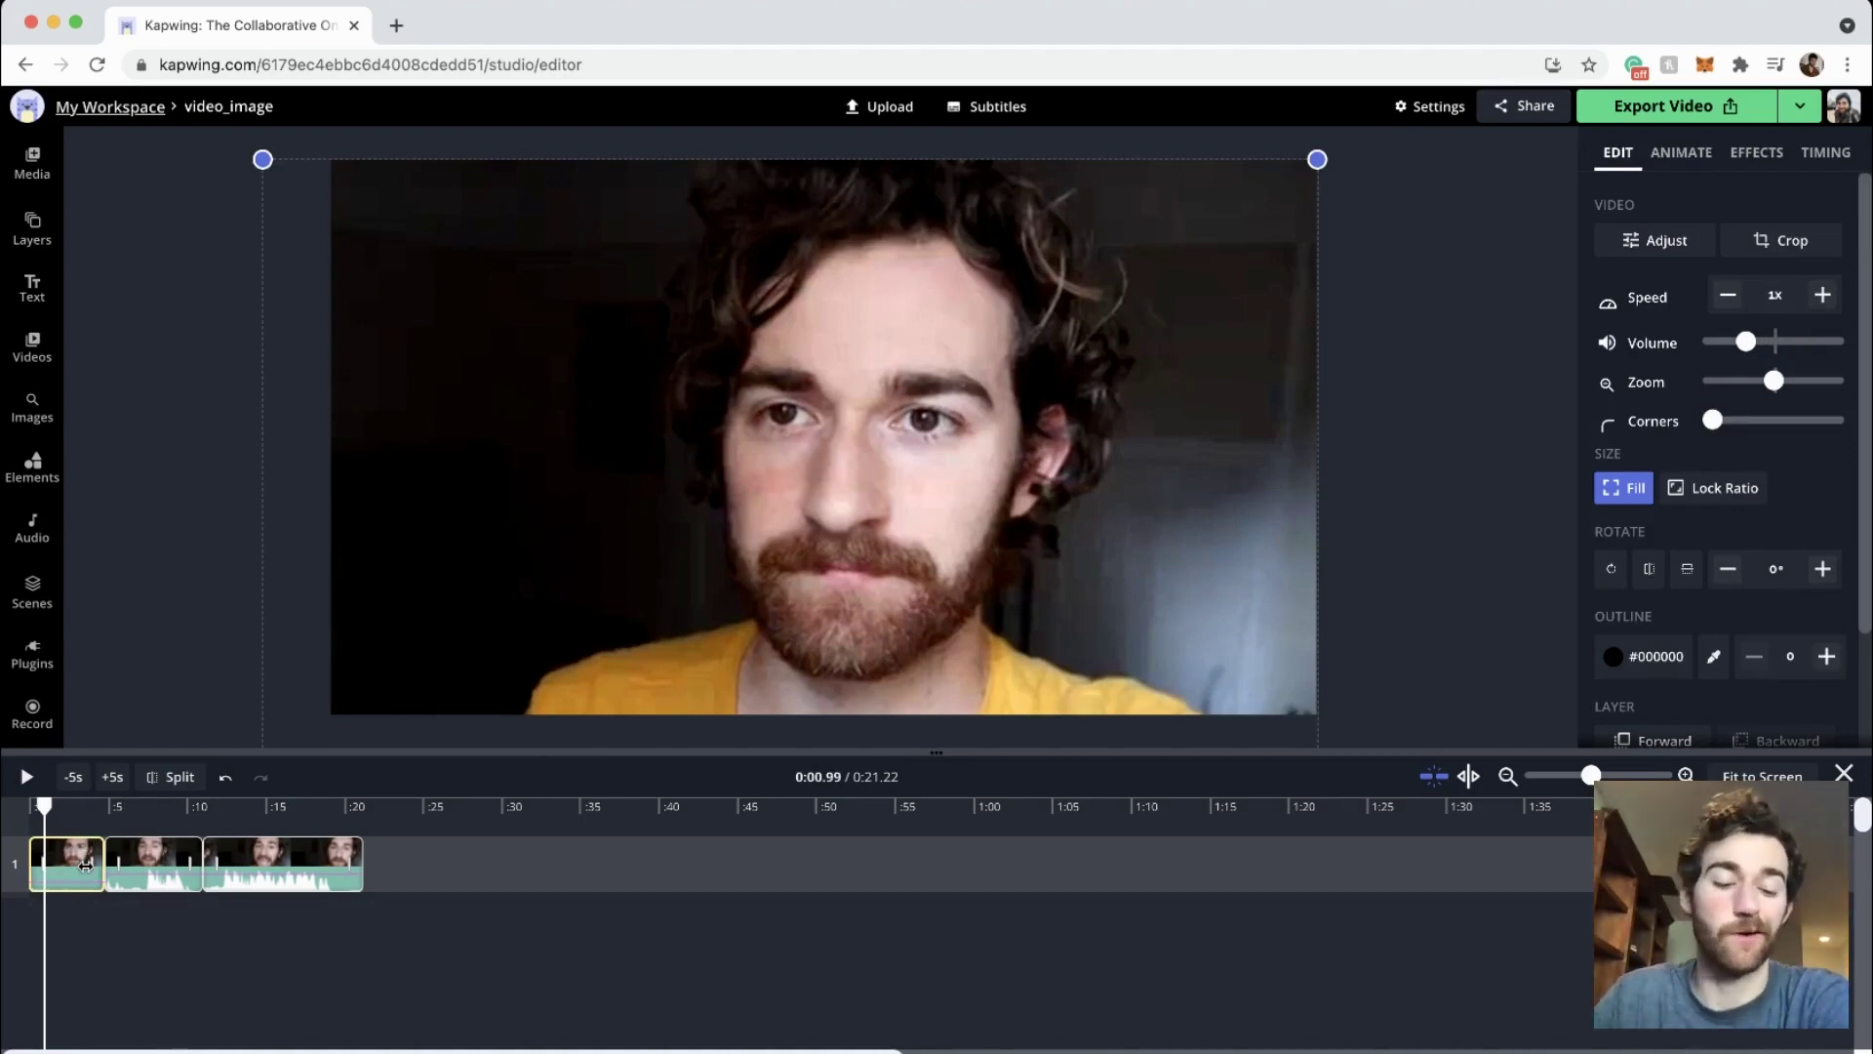
{"action": "left_click_drag", "start_coordinate": [137, 939], "coordinate": [283, 873]}
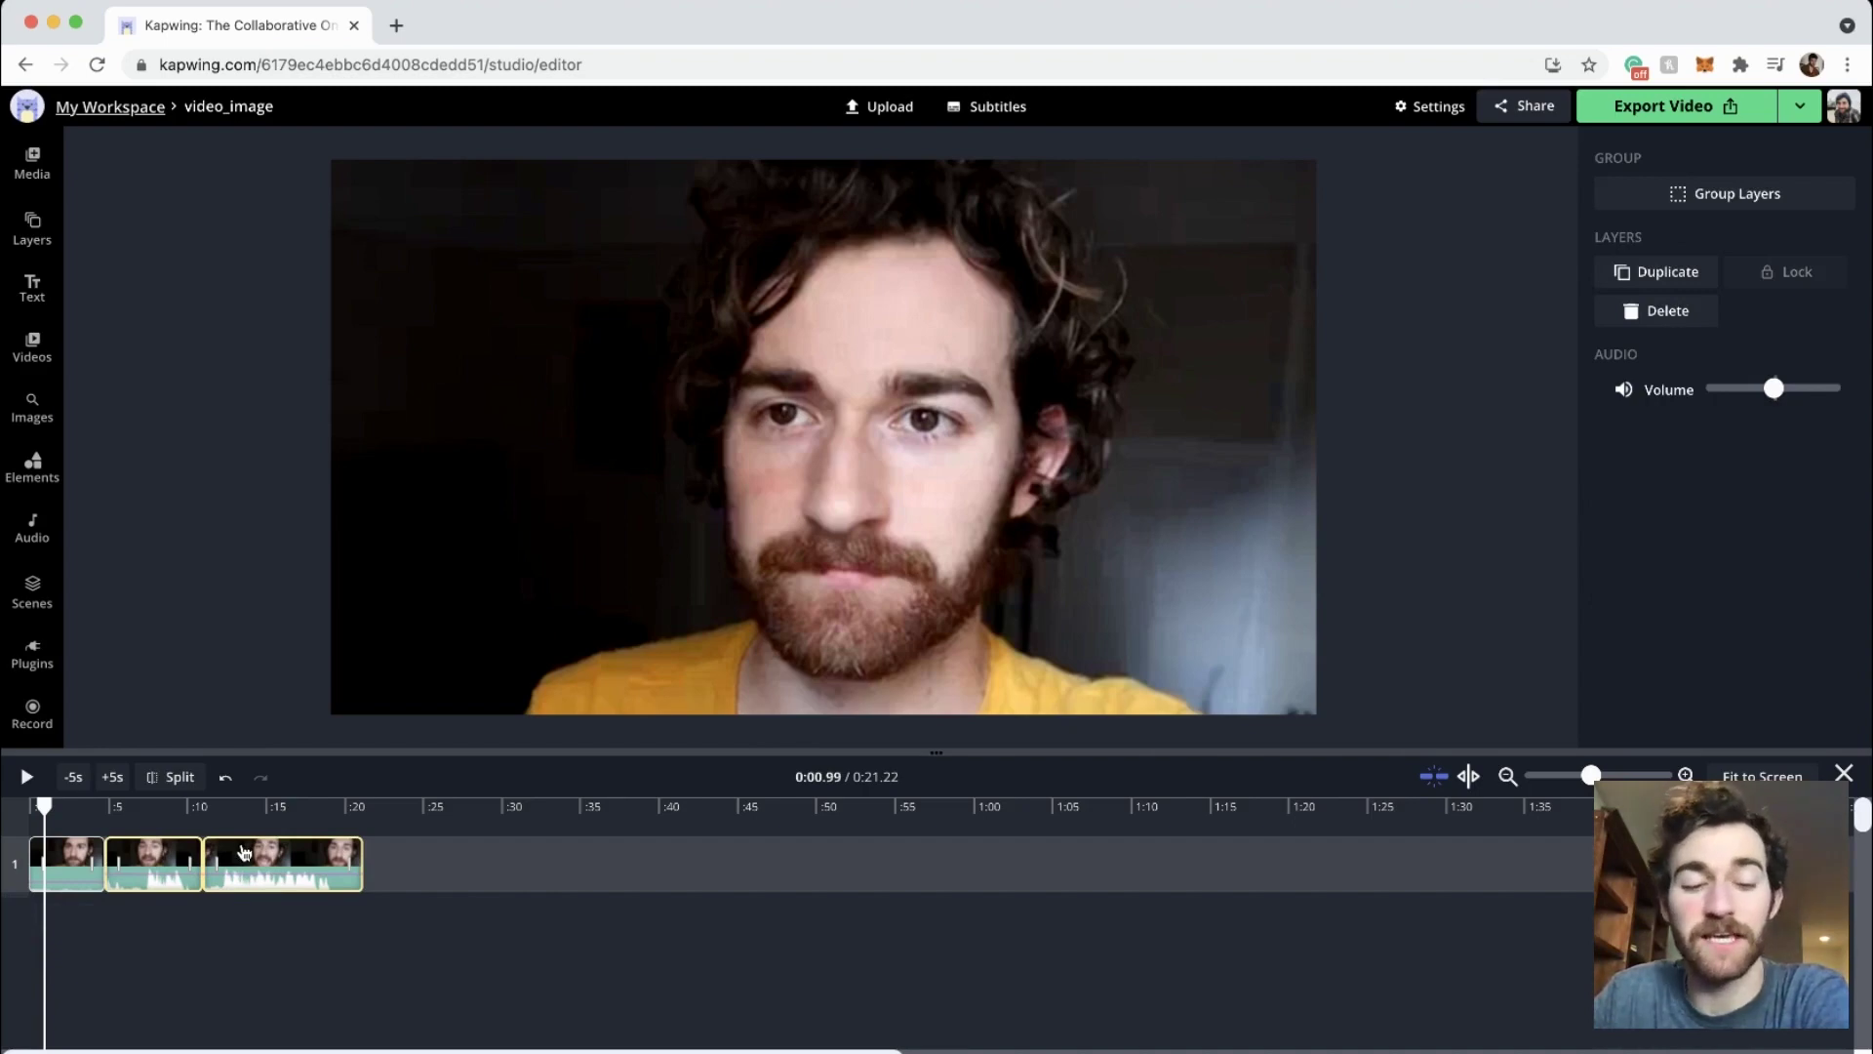
Paste the first clip's tighter framing and lower volume onto the second and third clips
{"action": "left_click", "coordinate": [154, 806]}
{"action": "right_click", "coordinate": [177, 856]}
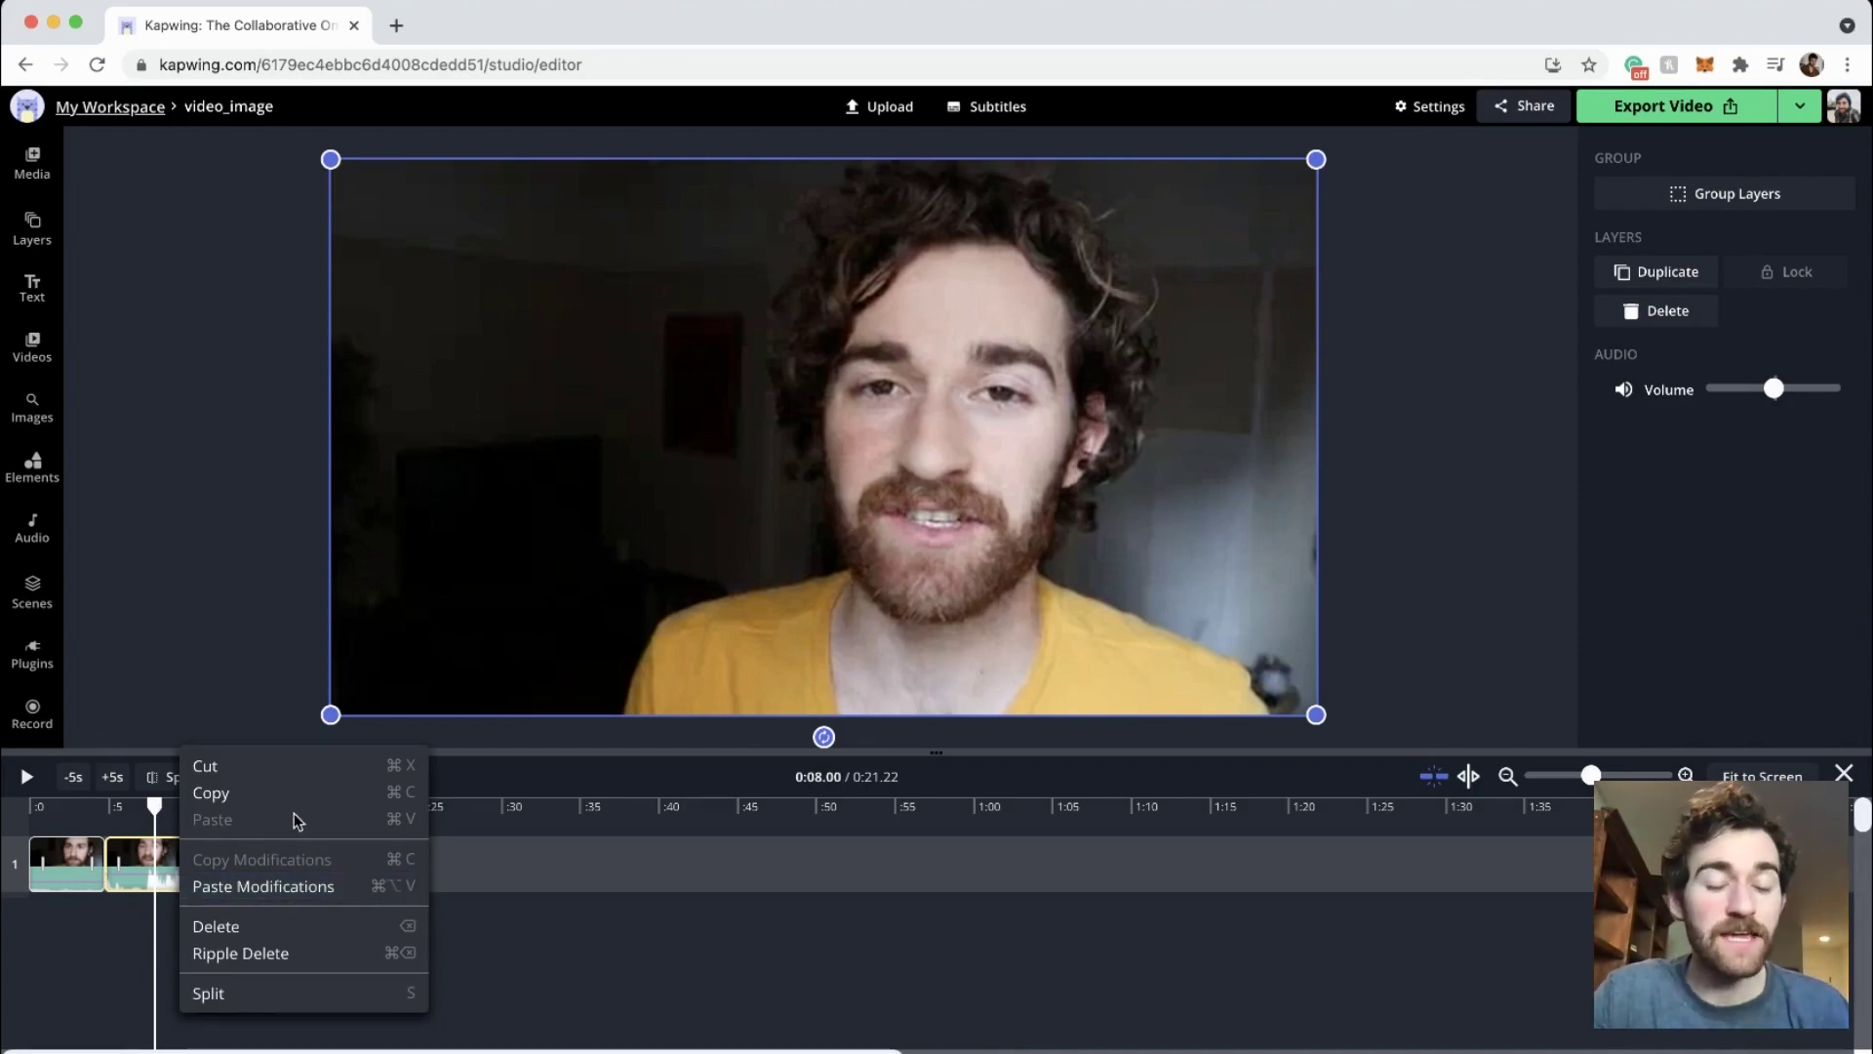
{"action": "left_click", "coordinate": [283, 885]}
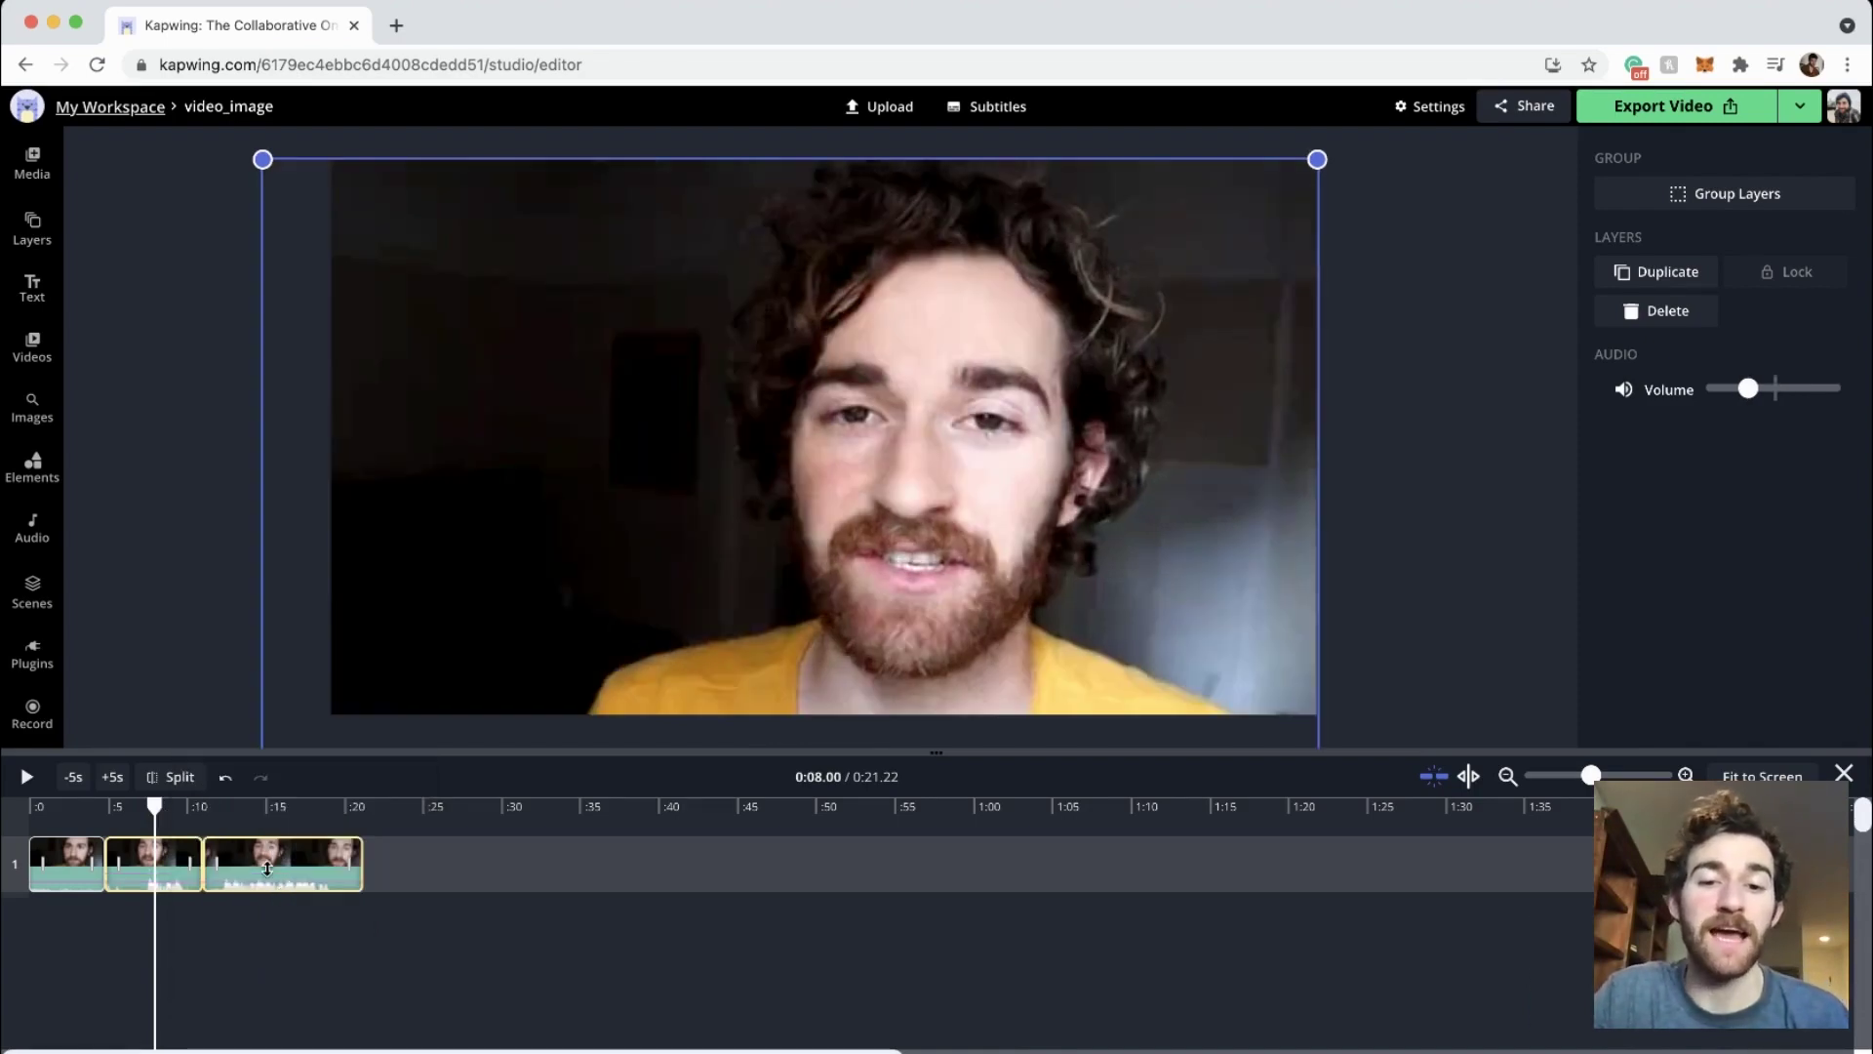
{"action": "left_click_drag", "start_coordinate": [154, 806], "coordinate": [221, 801]}
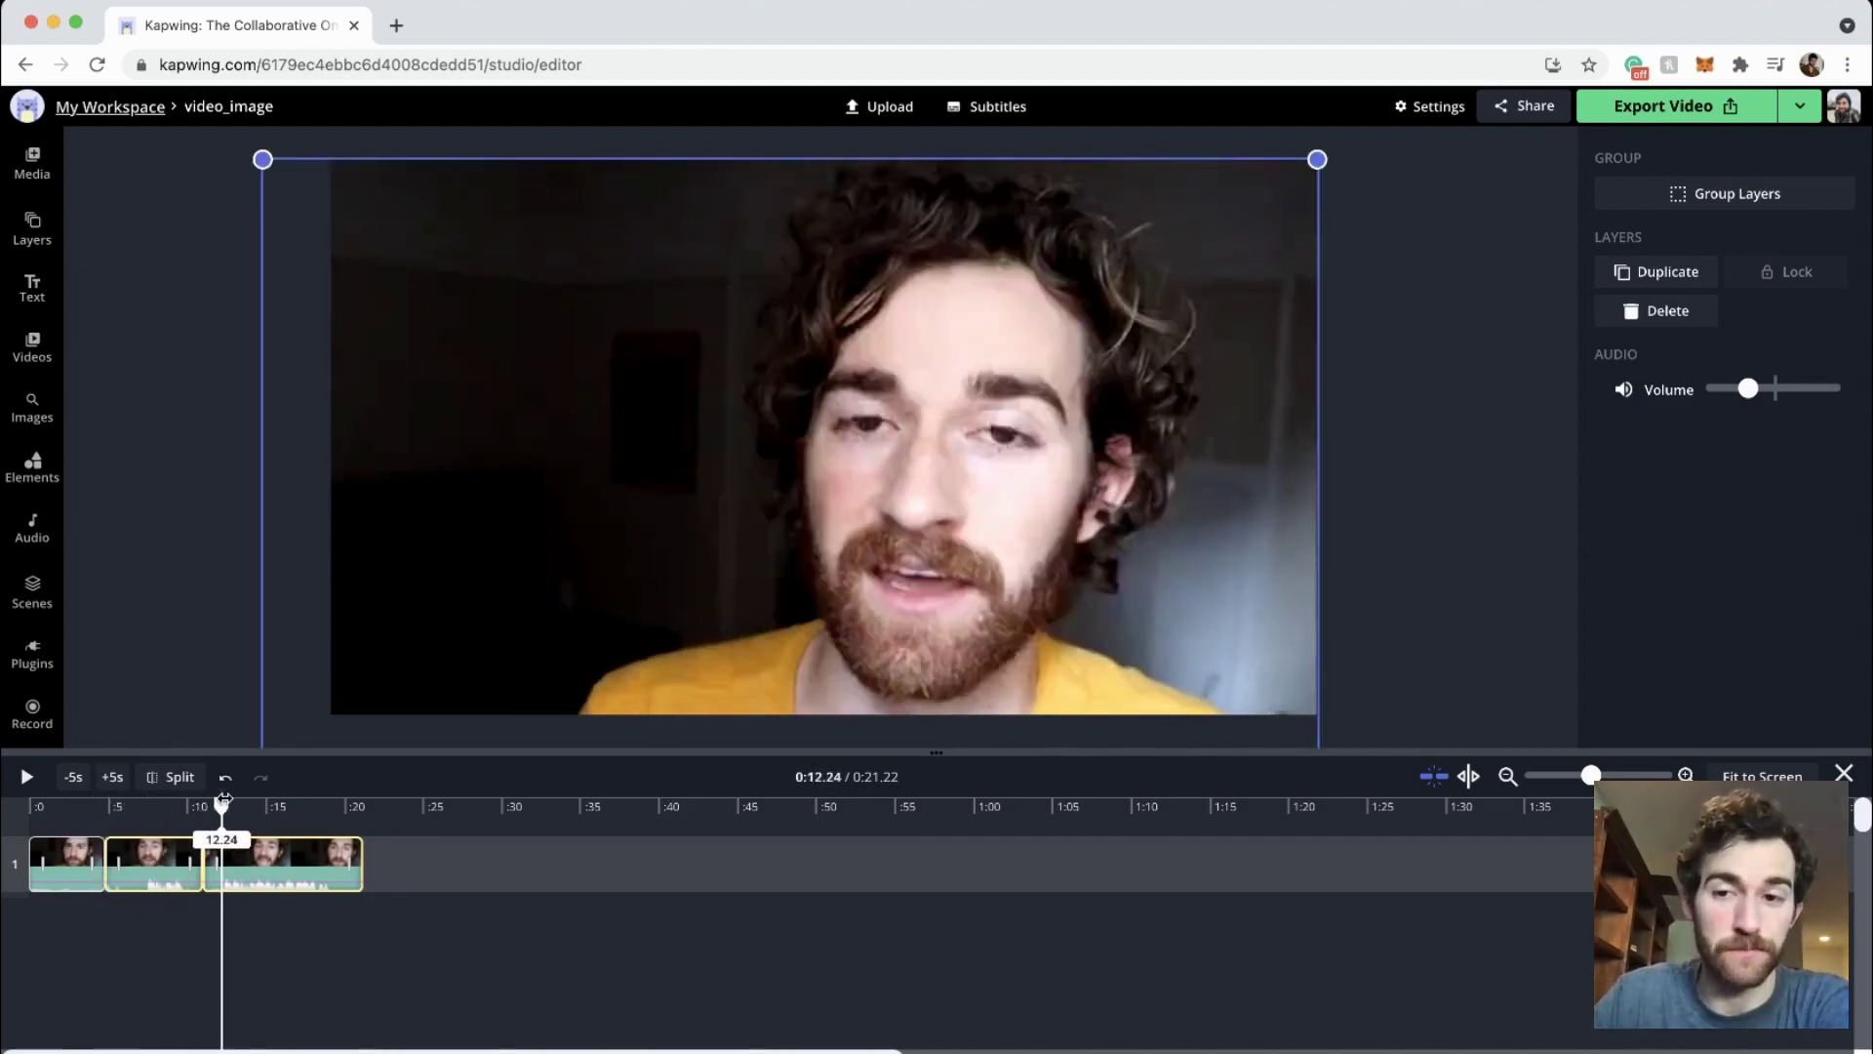
{"action": "left_click", "coordinate": [73, 864]}
Apply the Moving Zoom animation to the first clip
{"action": "left_click", "coordinate": [1670, 151]}
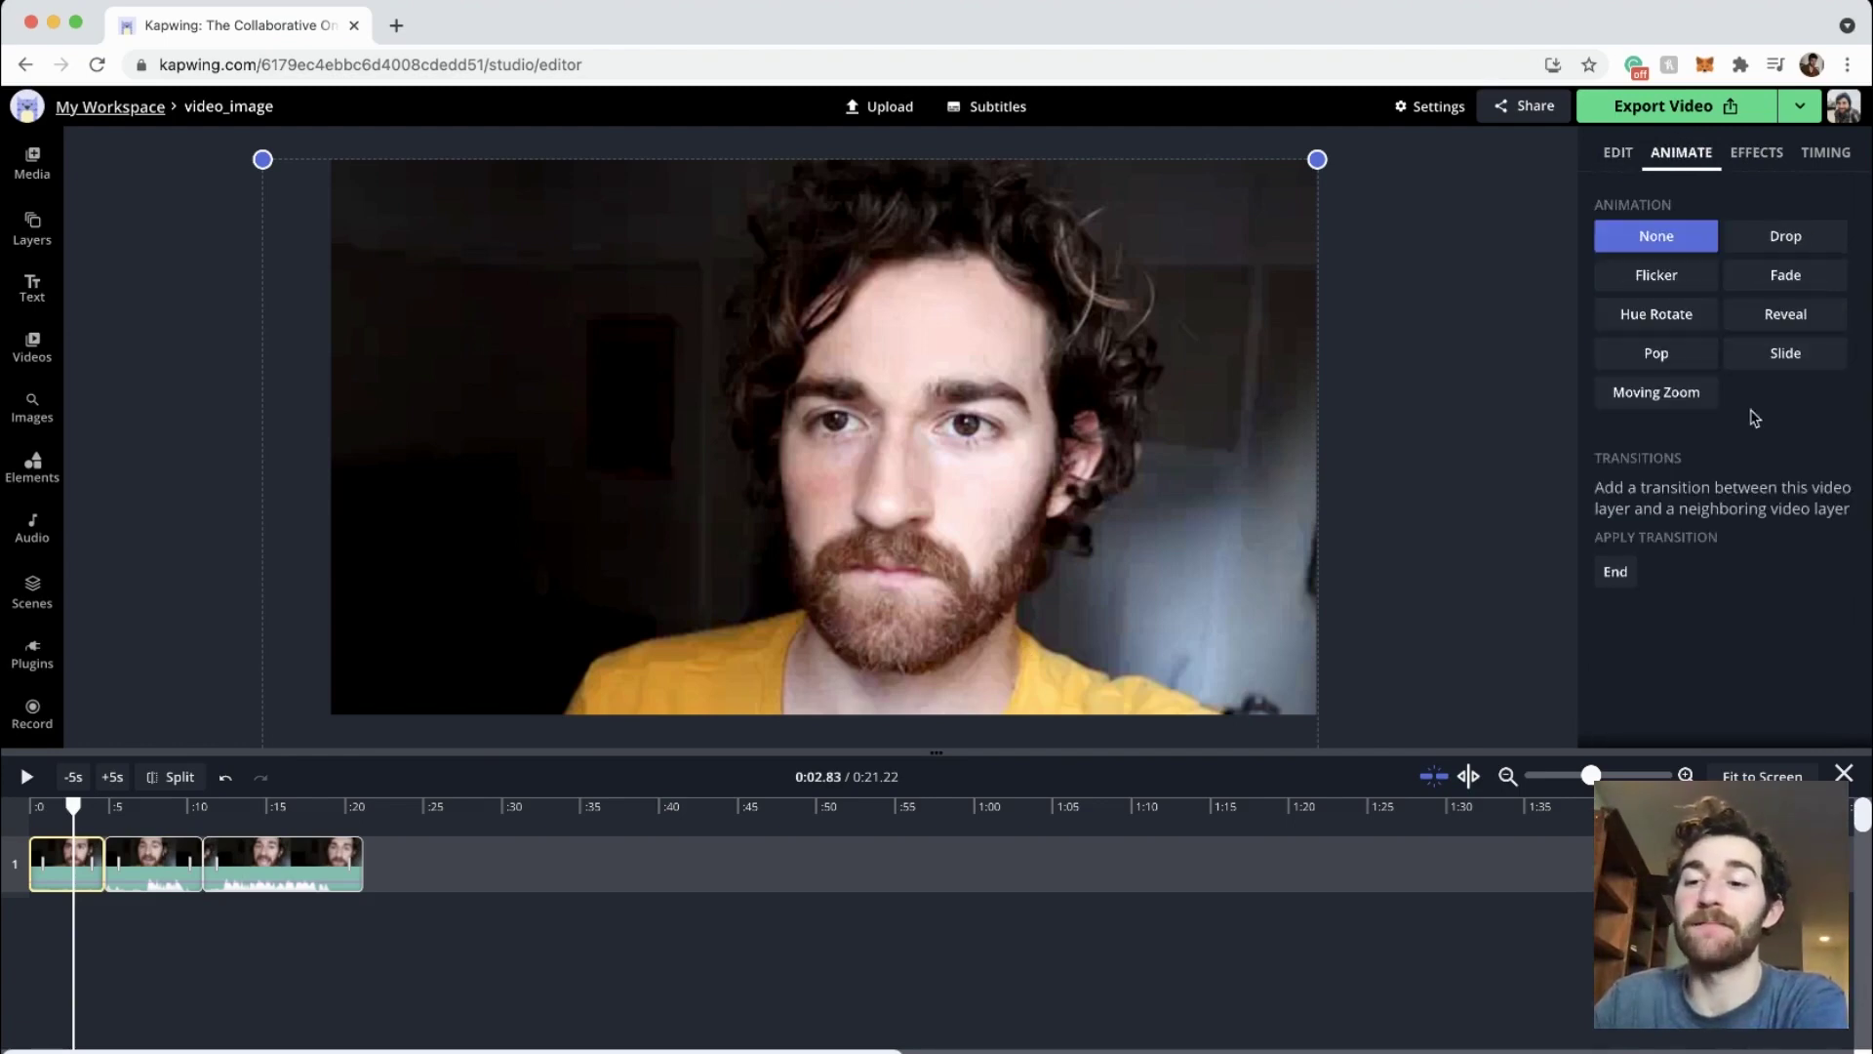
{"action": "left_click", "coordinate": [1652, 390]}
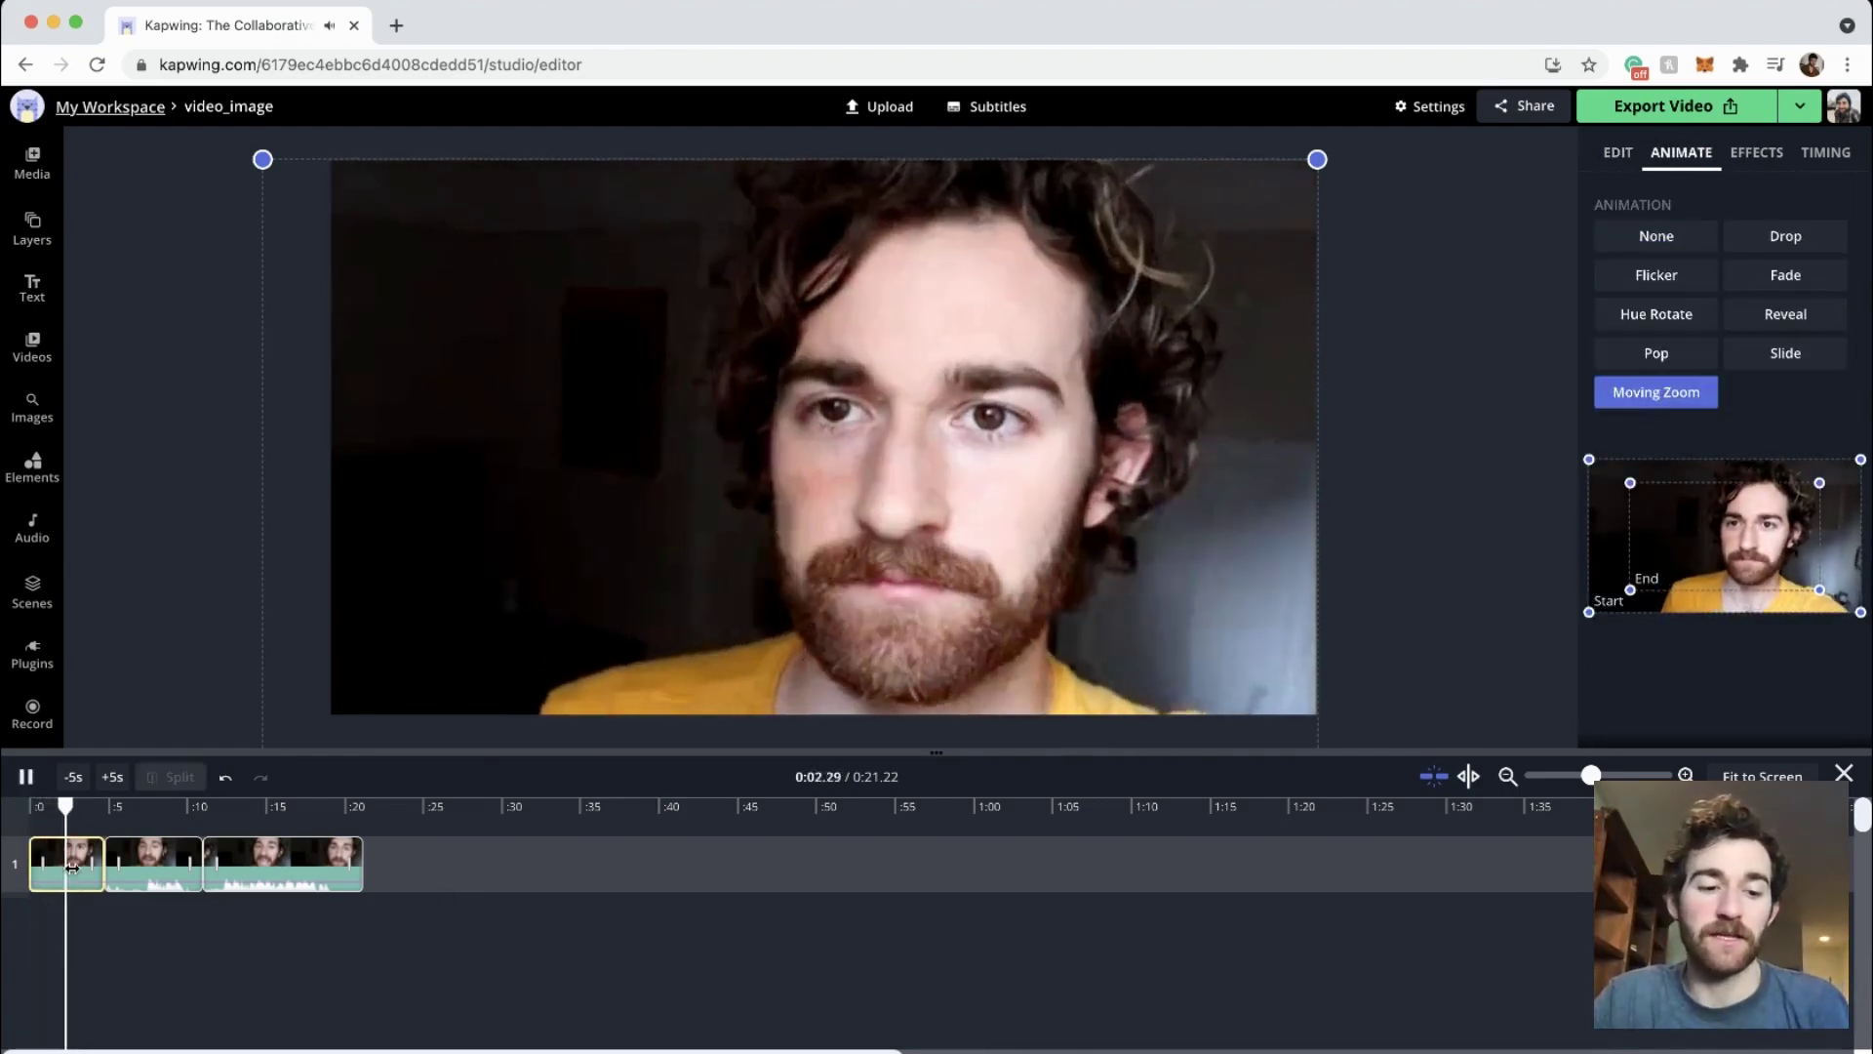
{"action": "key", "text": "space"}
Paste the modifications onto all three clips and play back the preview
{"action": "left_click_drag", "start_coordinate": [363, 926], "coordinate": [144, 808]}
{"action": "right_click", "coordinate": [256, 851]}
{"action": "left_click", "coordinate": [342, 886]}
{"action": "key", "text": "space"}
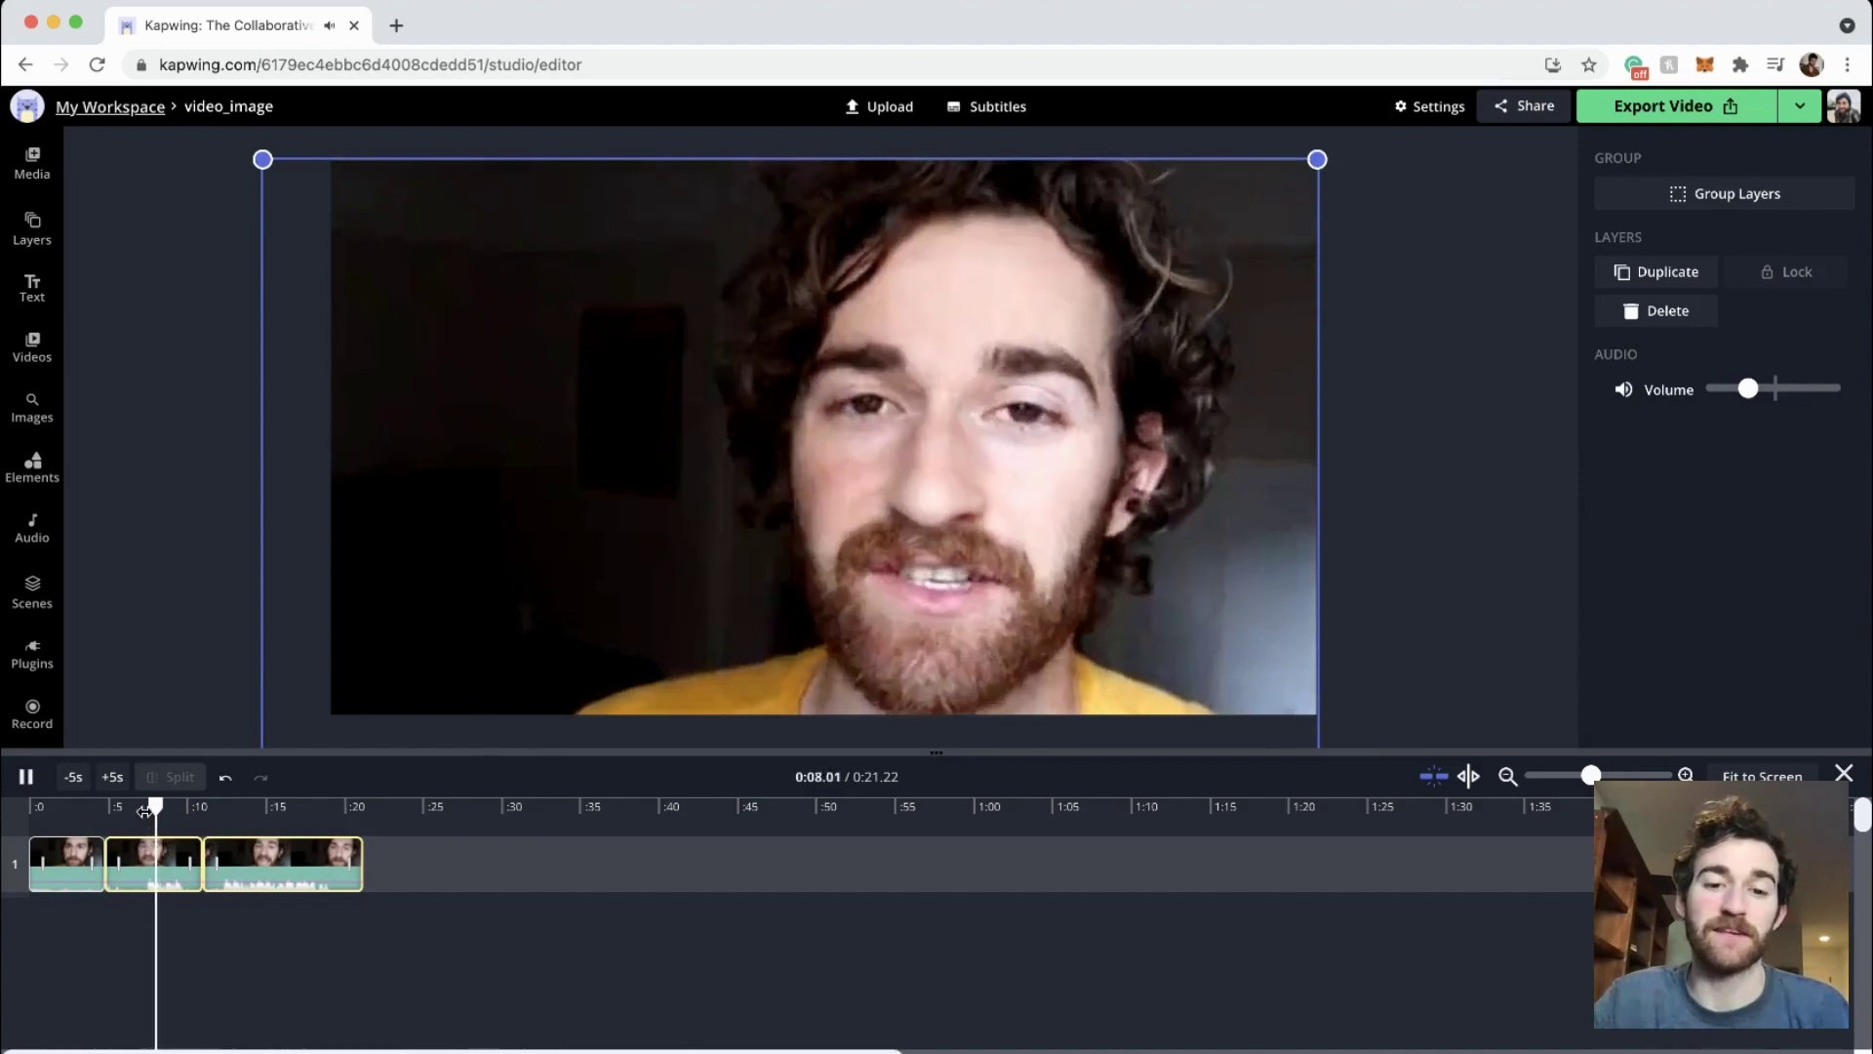
{"action": "key", "text": "space"}
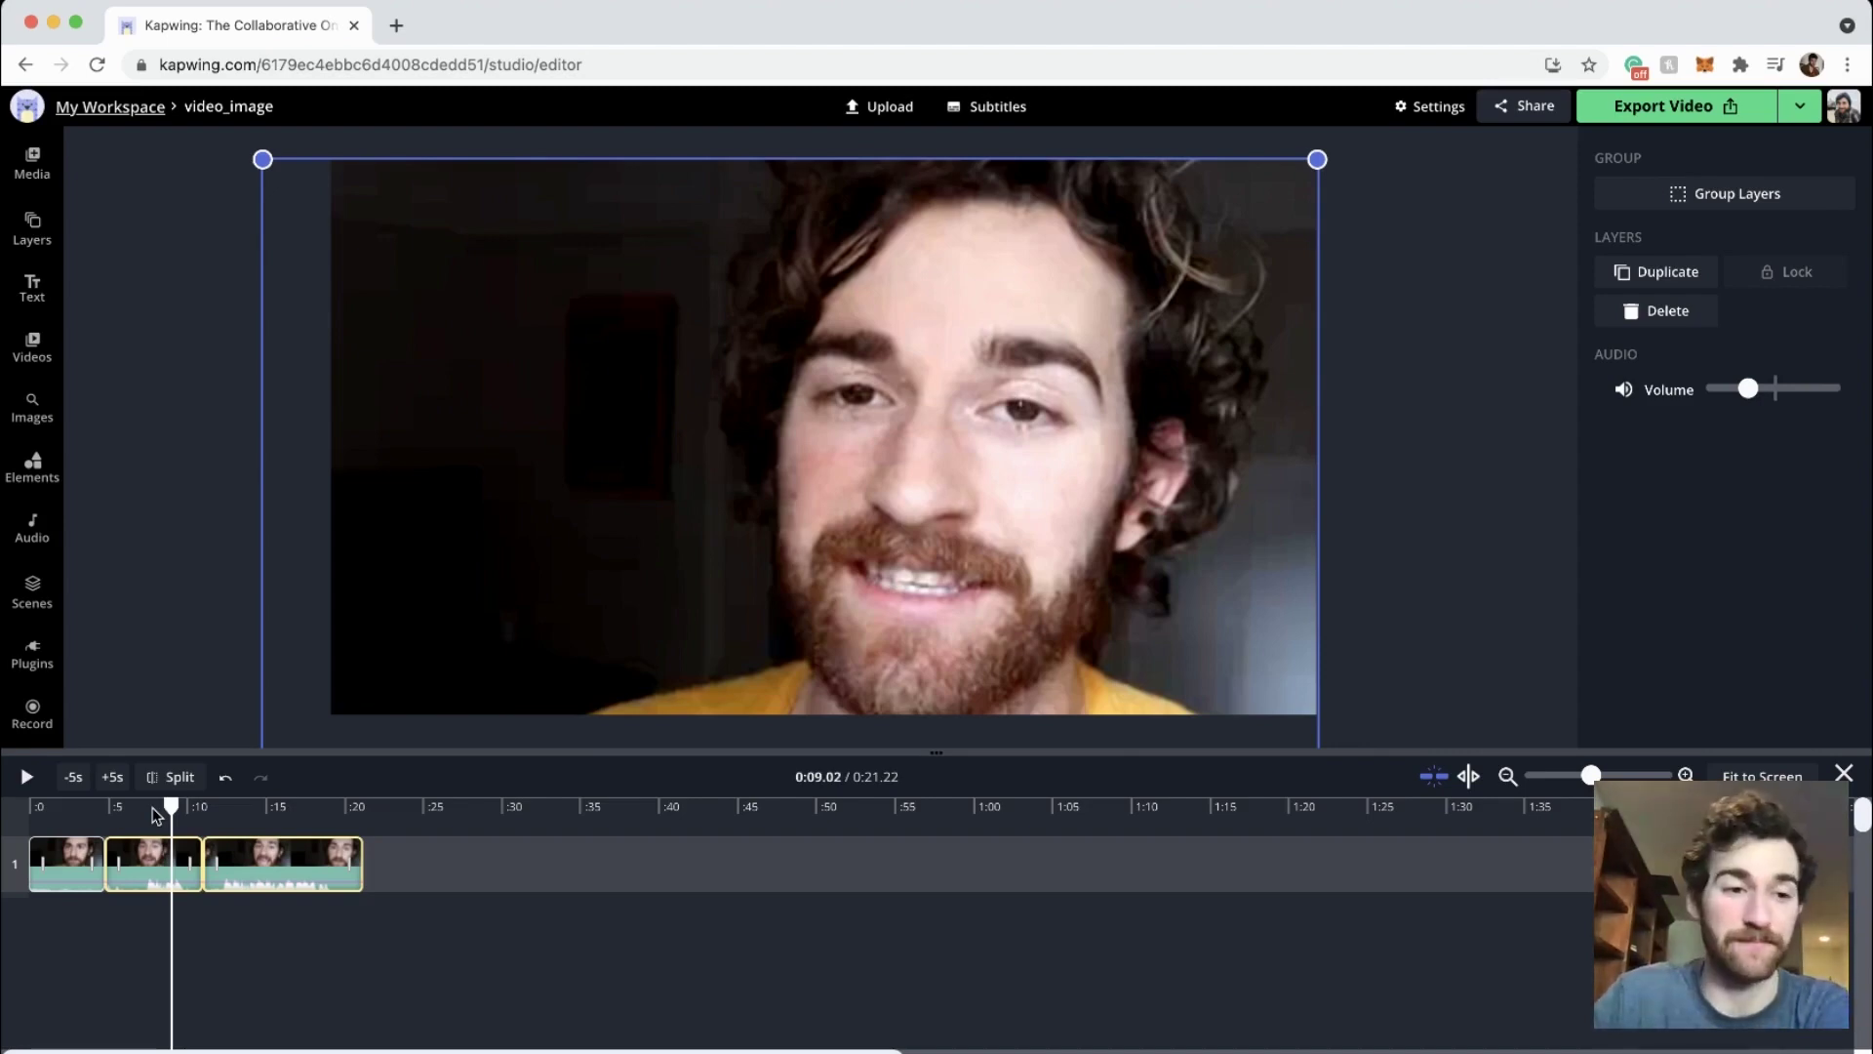
Copy the first clip's Moving Zoom modifications and select the second and third clips for pasting
{"action": "left_click", "coordinate": [74, 857]}
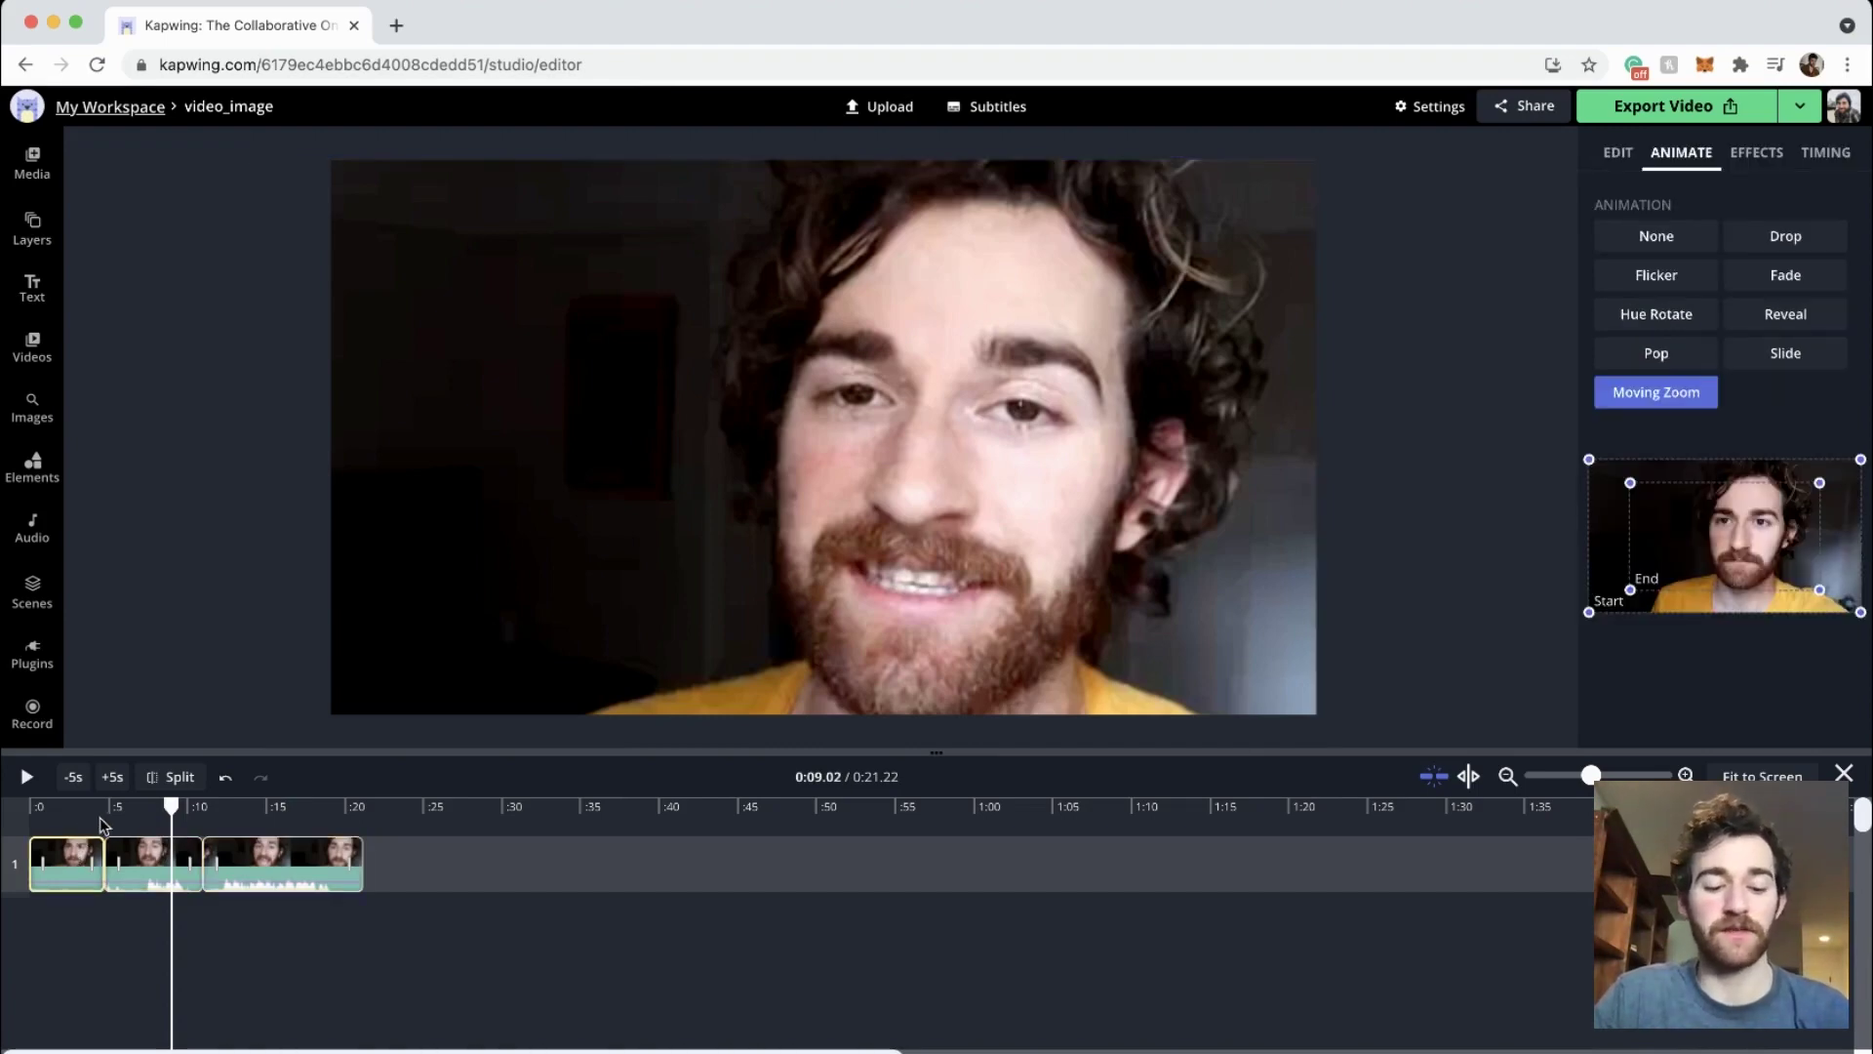
{"action": "right_click", "coordinate": [66, 857]}
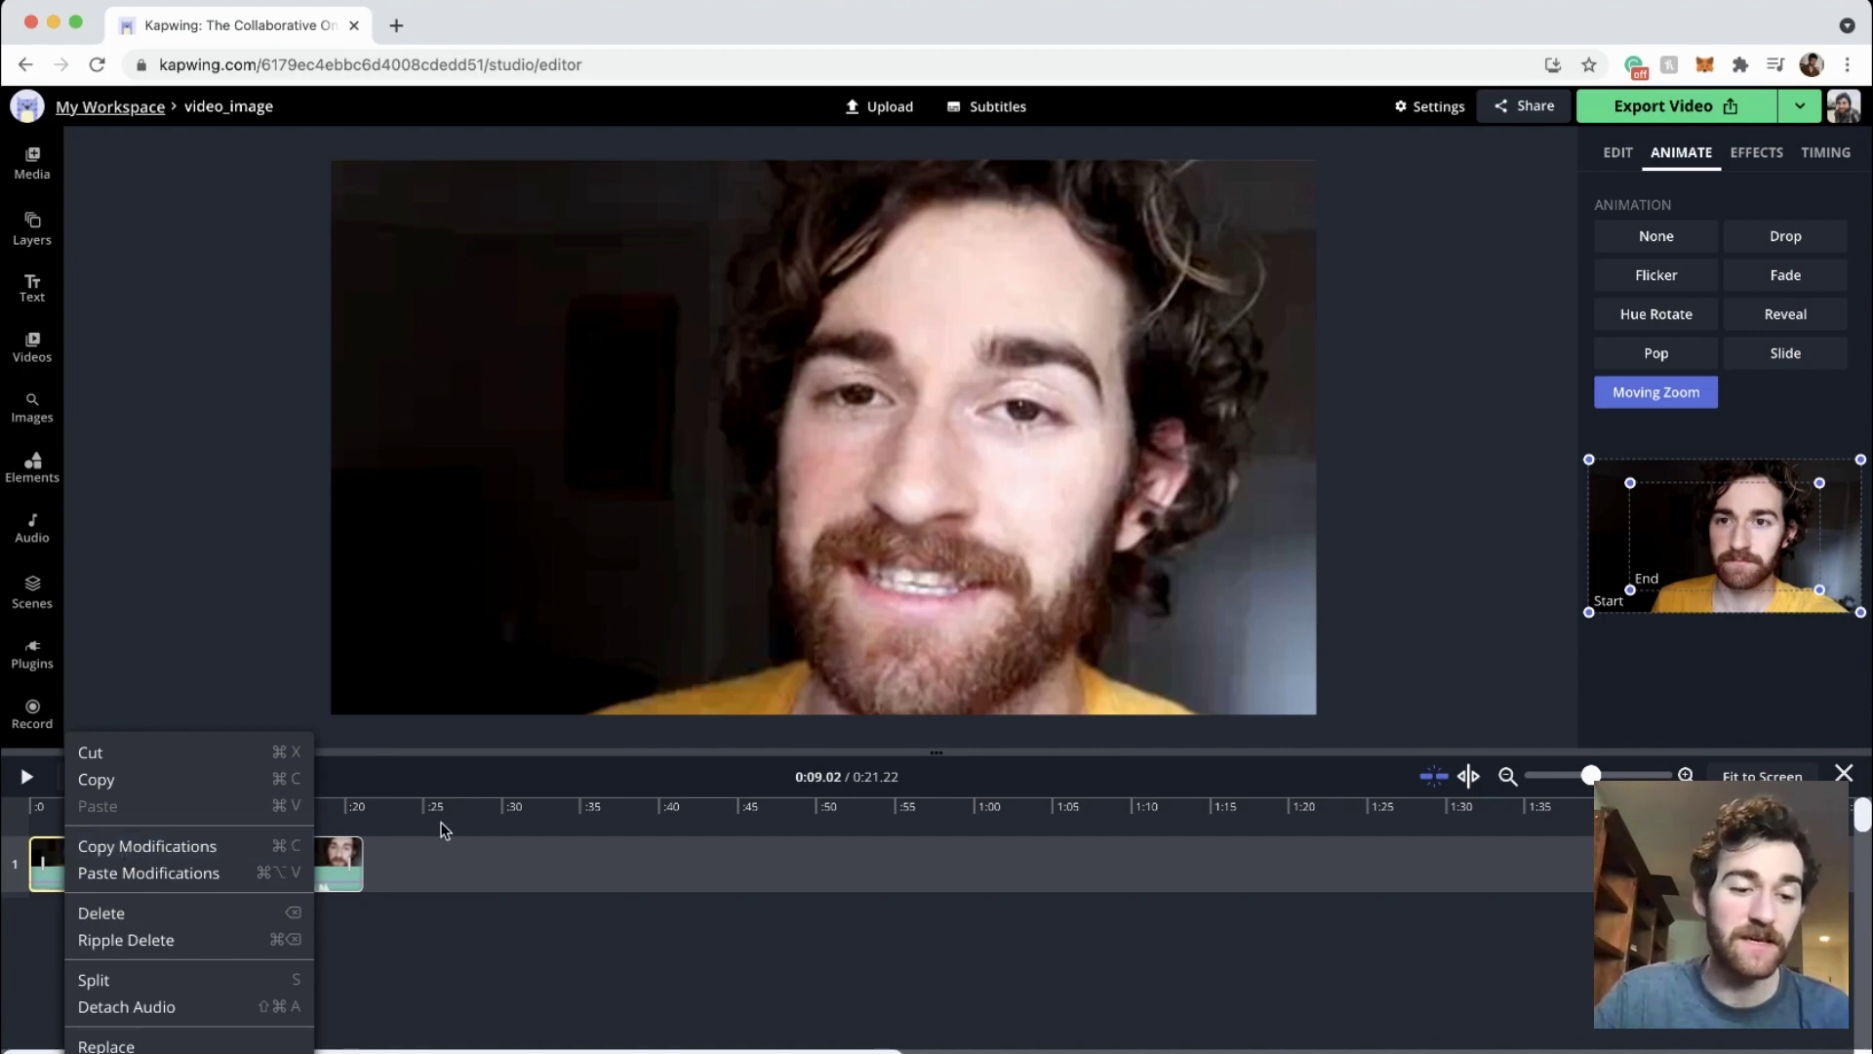
{"action": "left_click", "coordinate": [132, 848]}
{"action": "left_click_drag", "start_coordinate": [168, 826], "coordinate": [267, 865]}
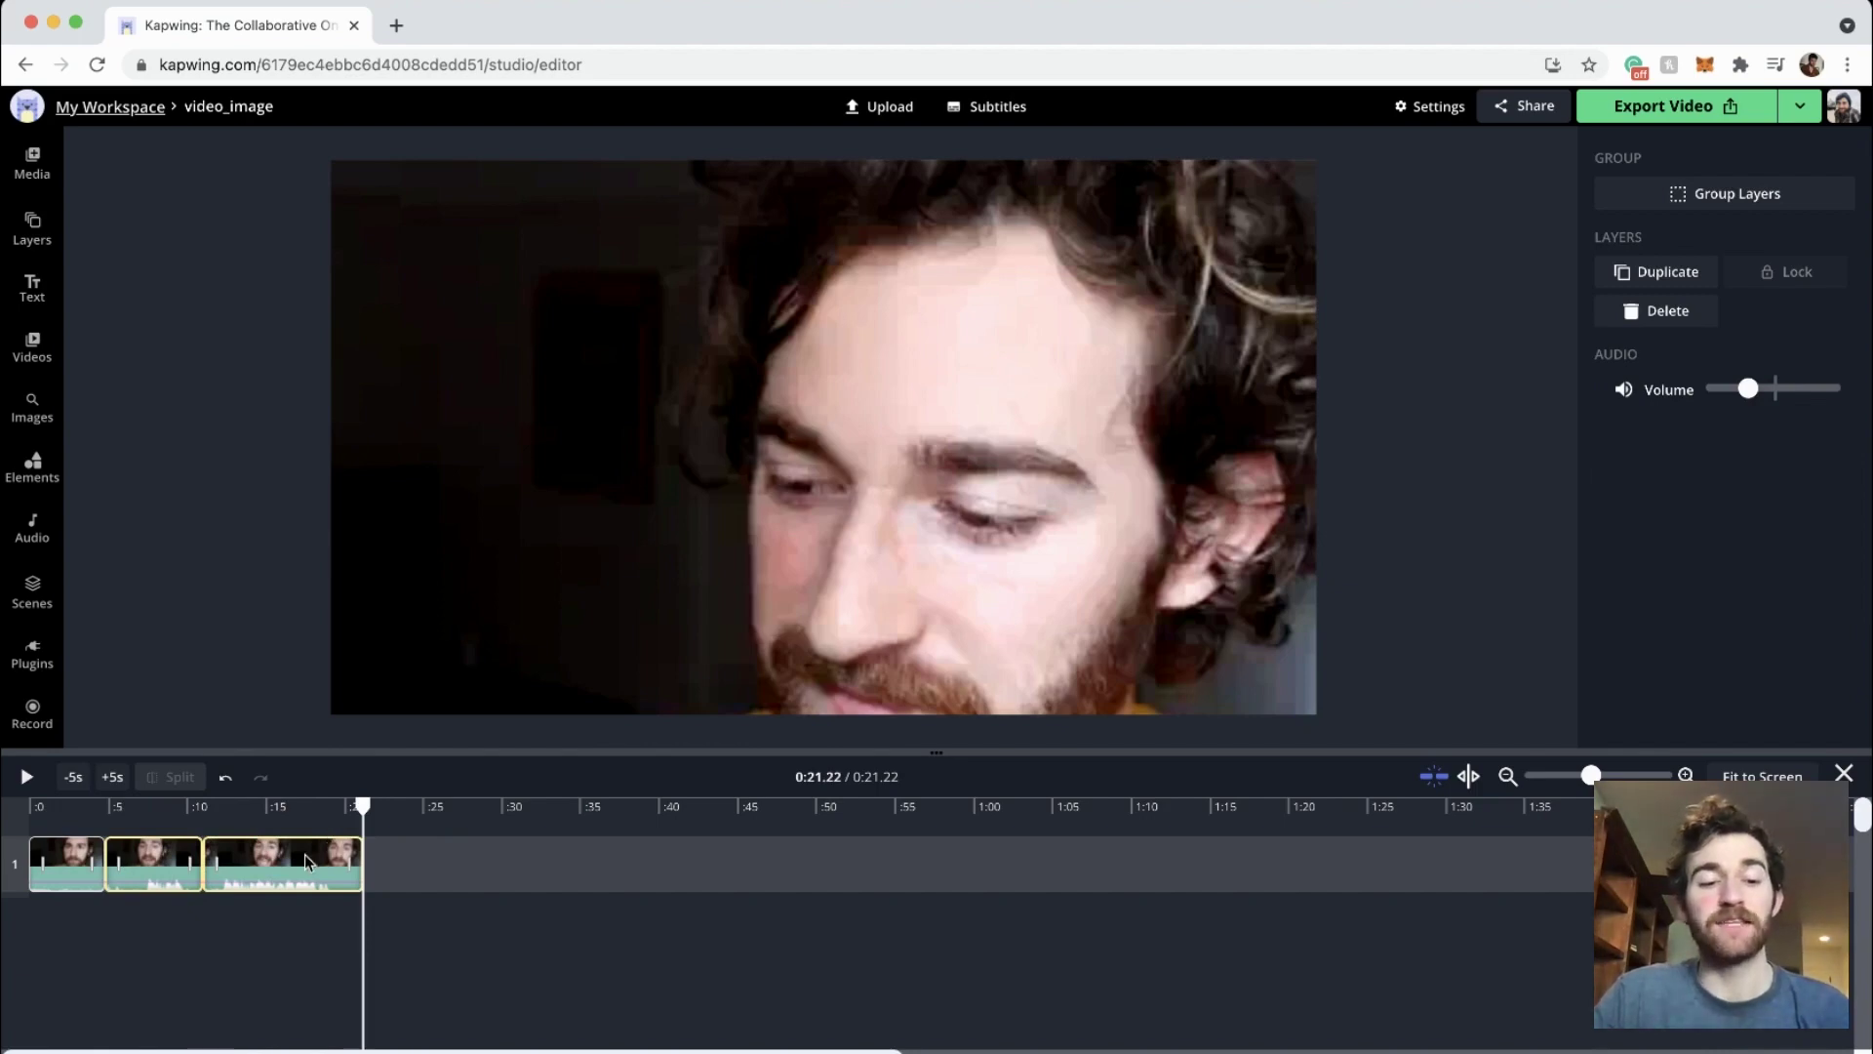
{"action": "right_click", "coordinate": [305, 861]}
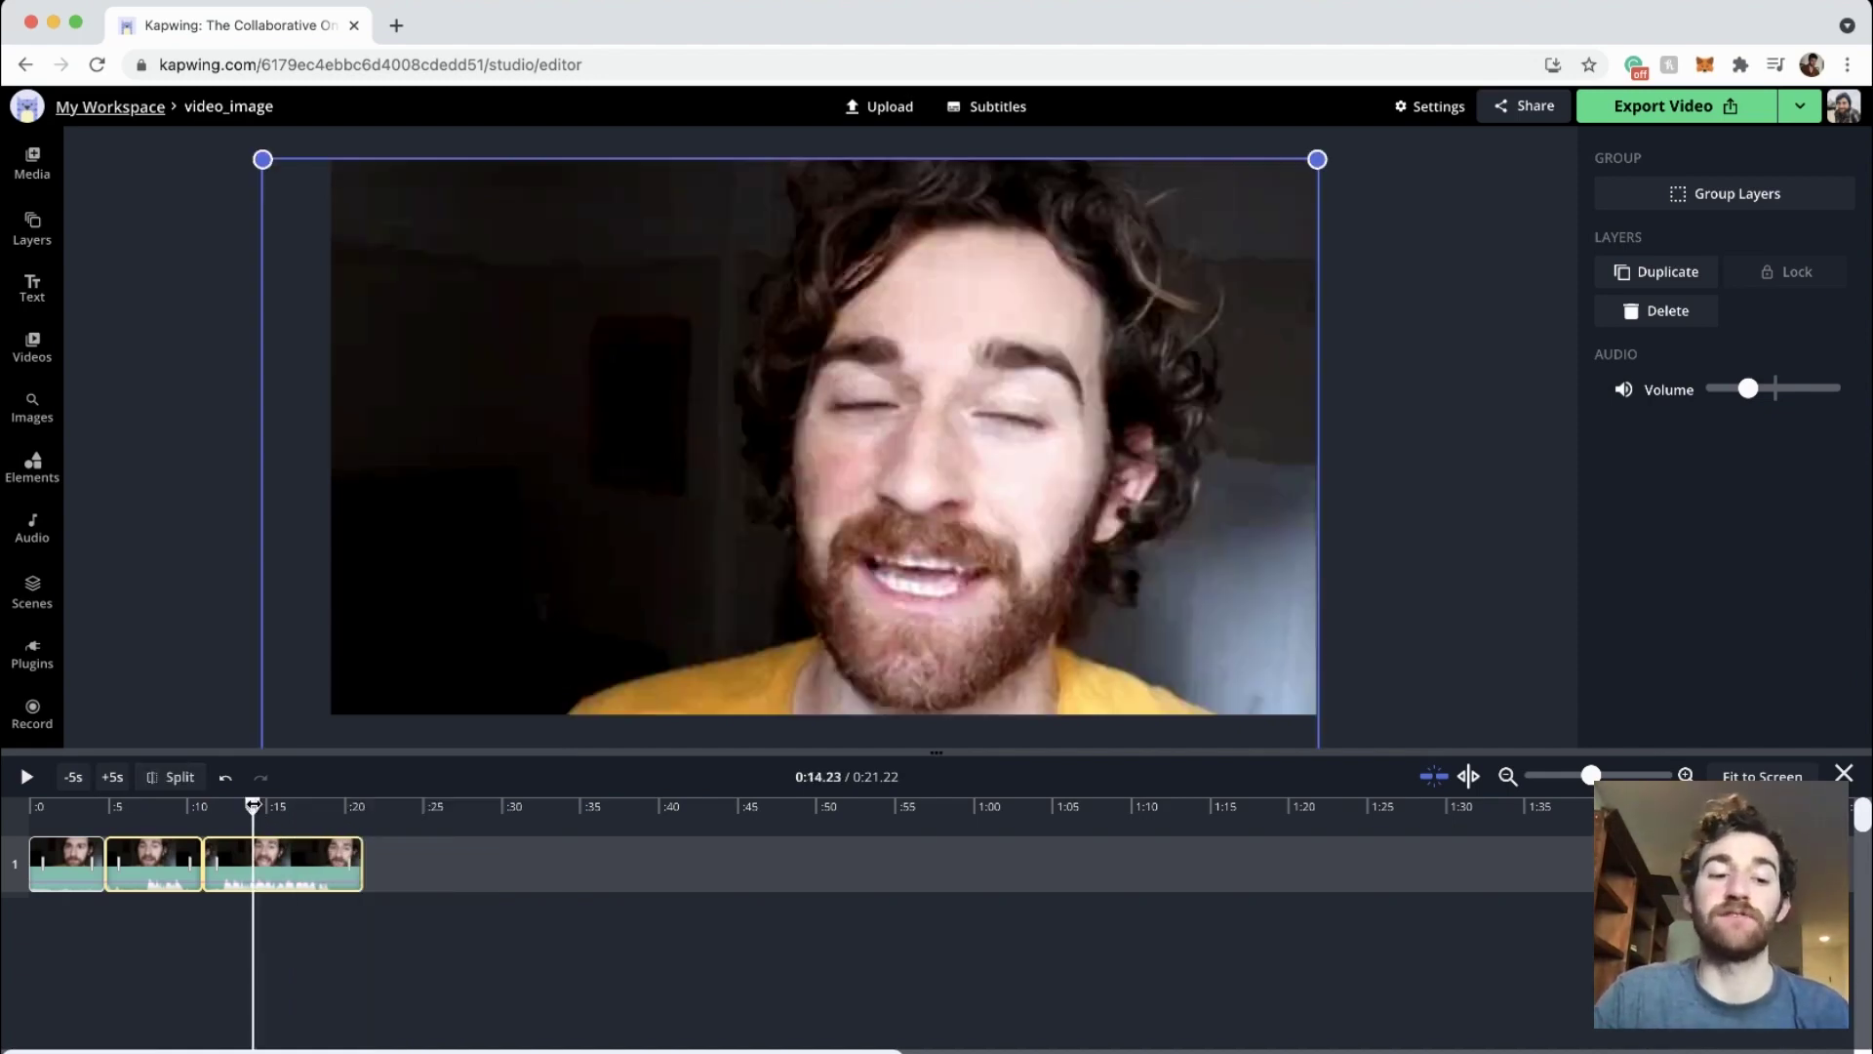
{"action": "left_click", "coordinate": [647, 850]}
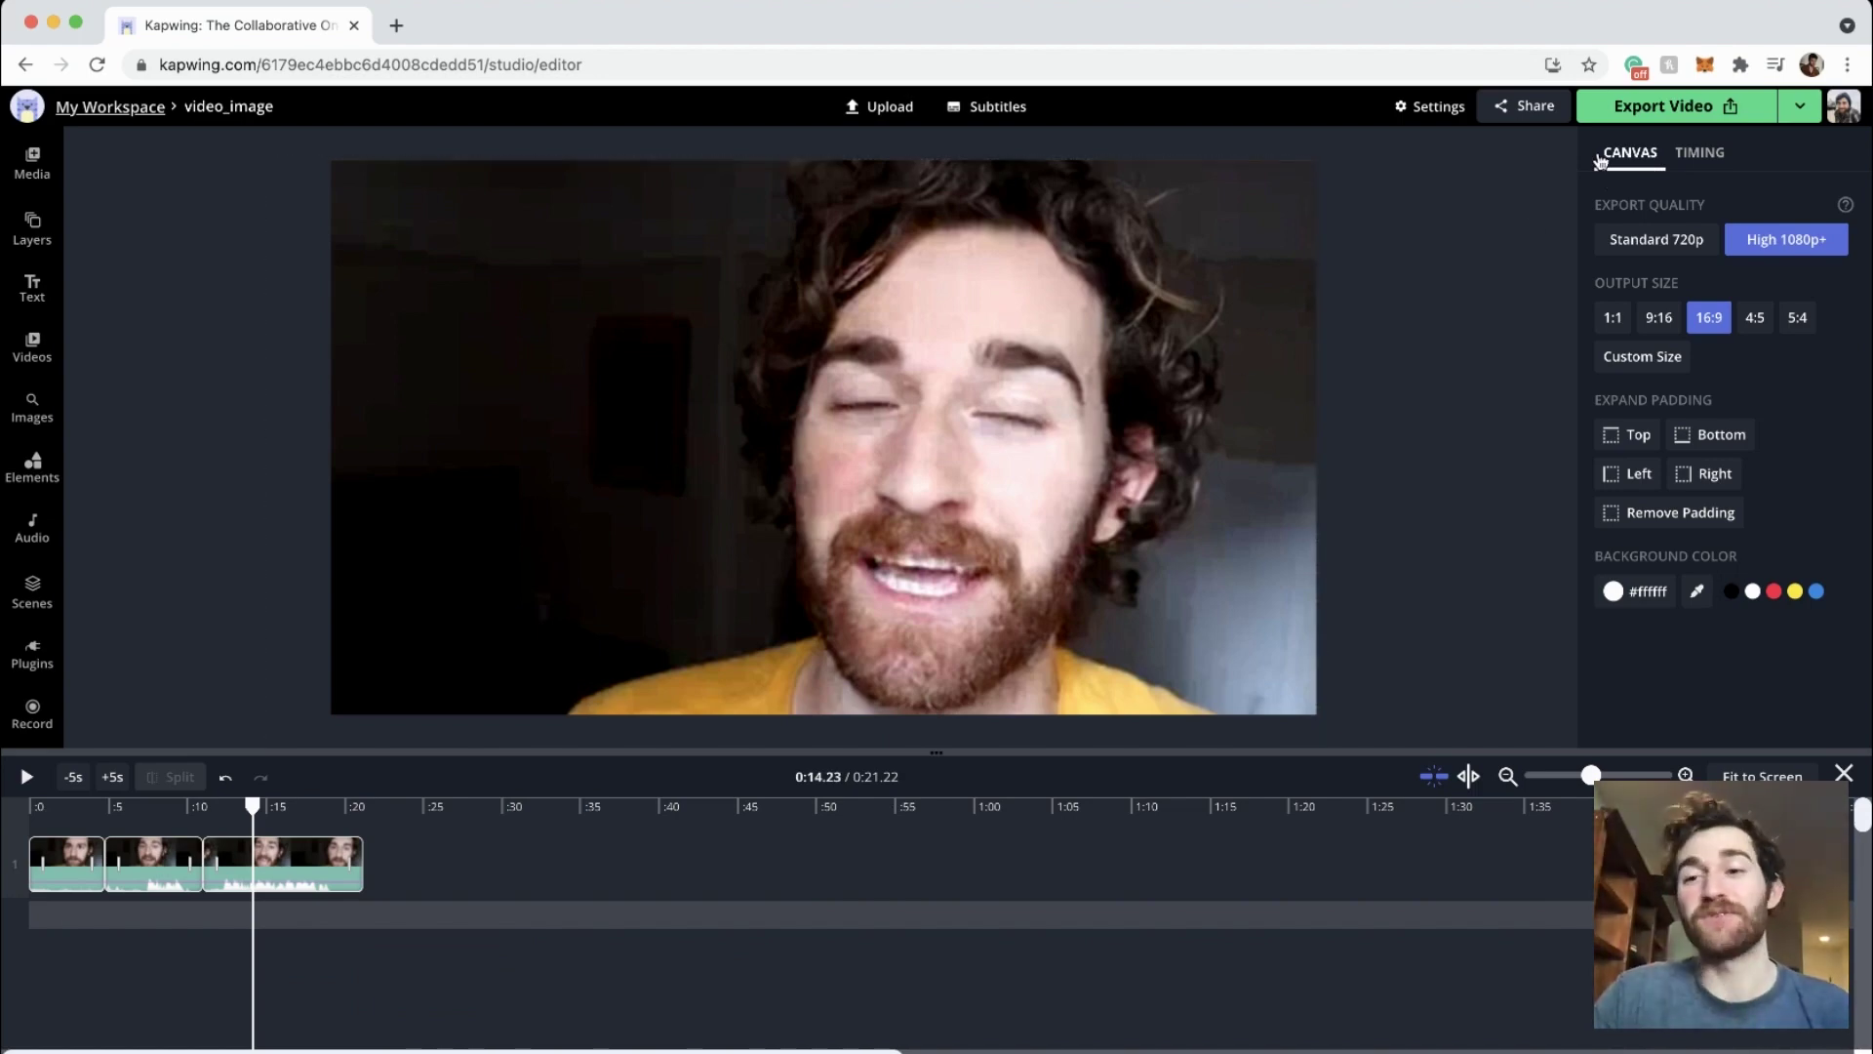
Export the finished video_image video
{"action": "left_click", "coordinate": [1662, 110]}
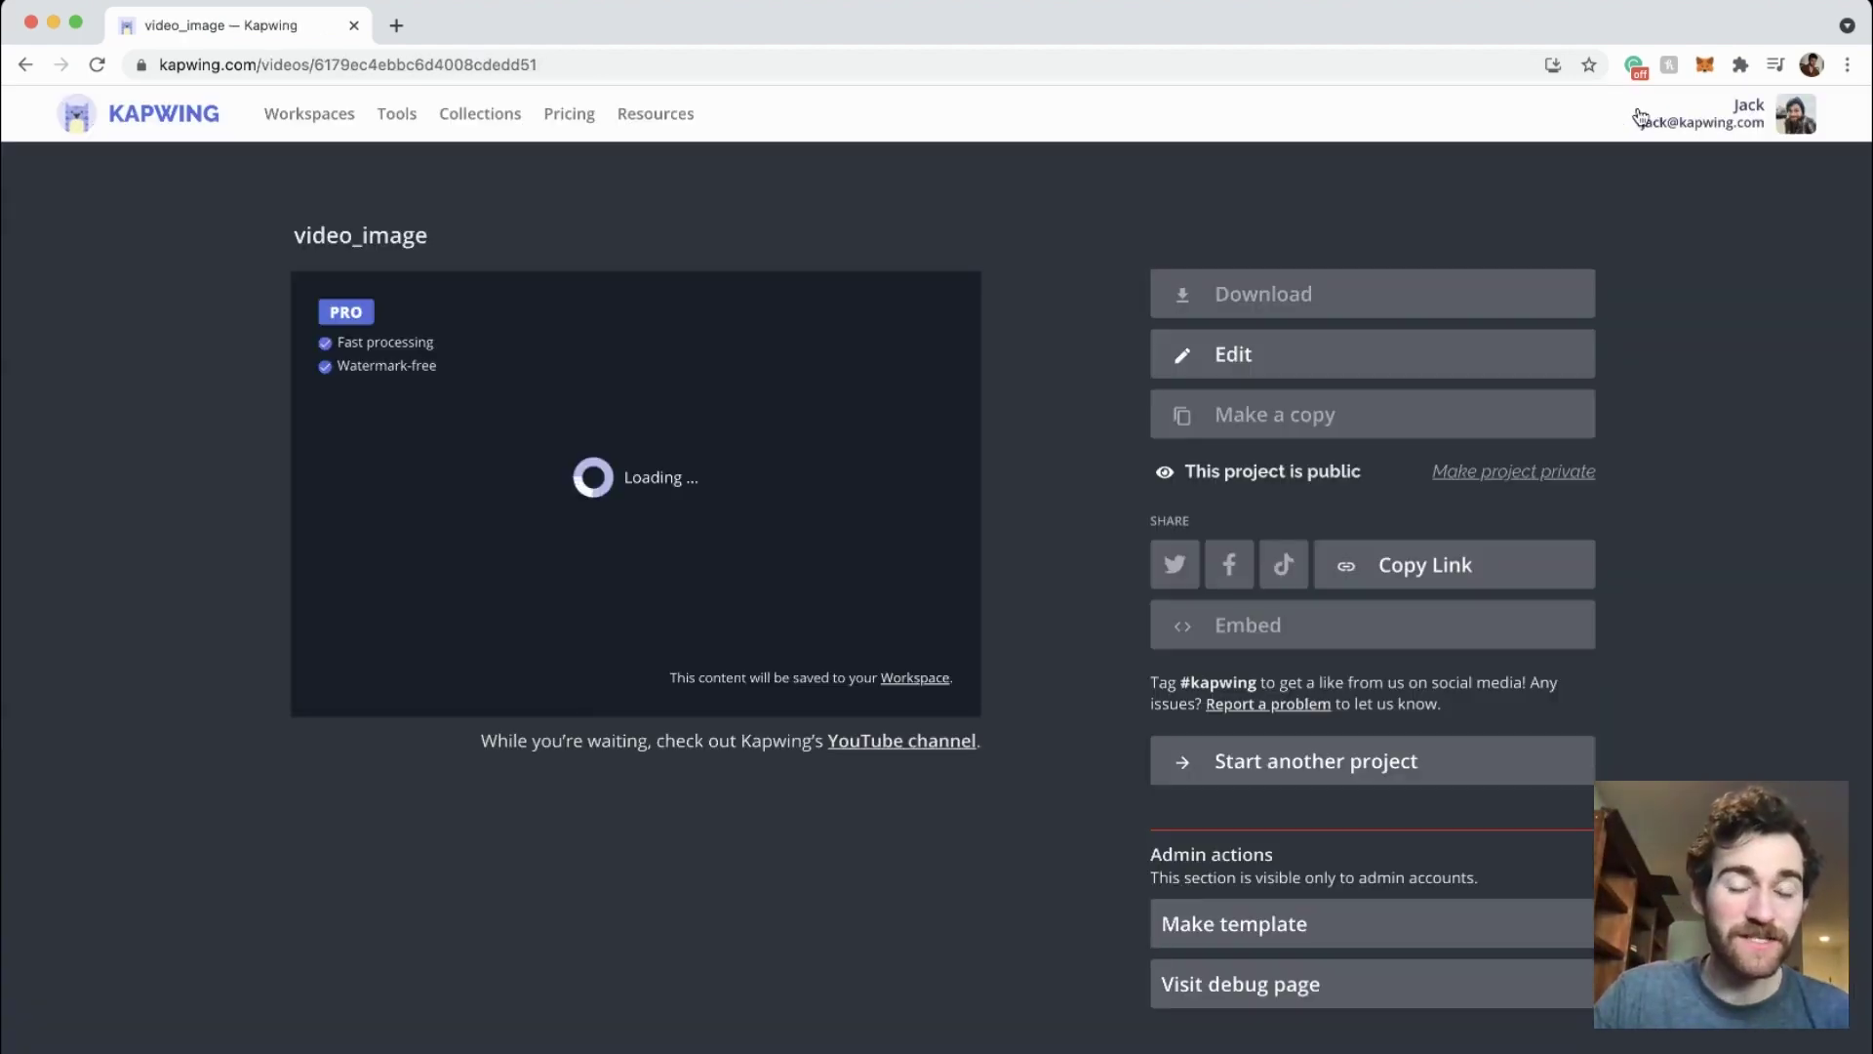